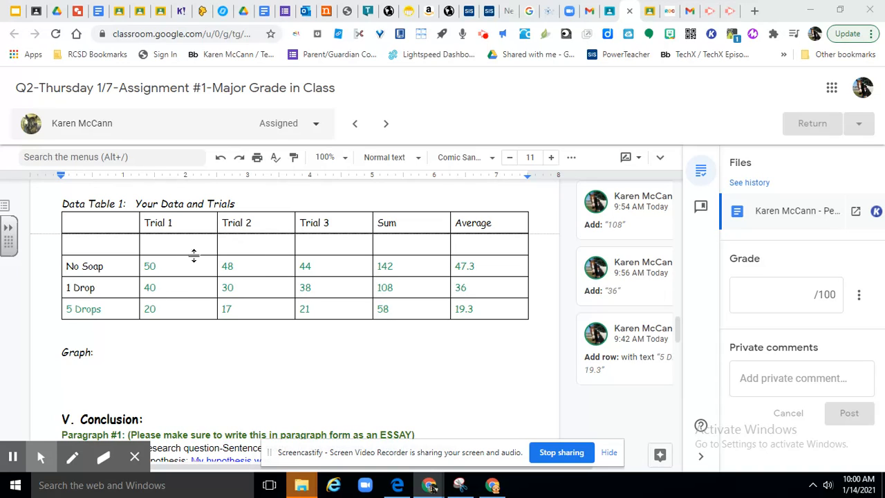
Step: Copy the whole Data Table 1, from the empty header cell through the 5 Drops average
{"action": "left_click", "coordinate": [118, 219]}
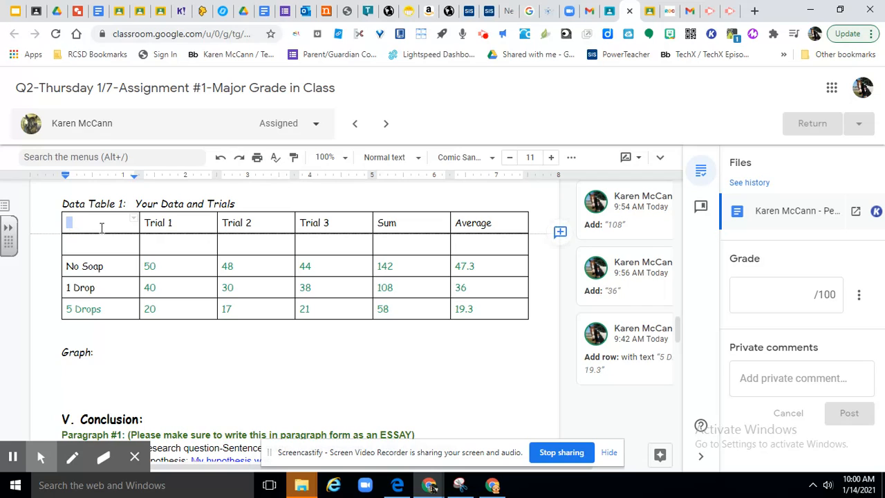
{"action": "left_click_drag", "start_coordinate": [101, 229], "coordinate": [465, 307]}
{"action": "key", "text": "ctrl+c"}
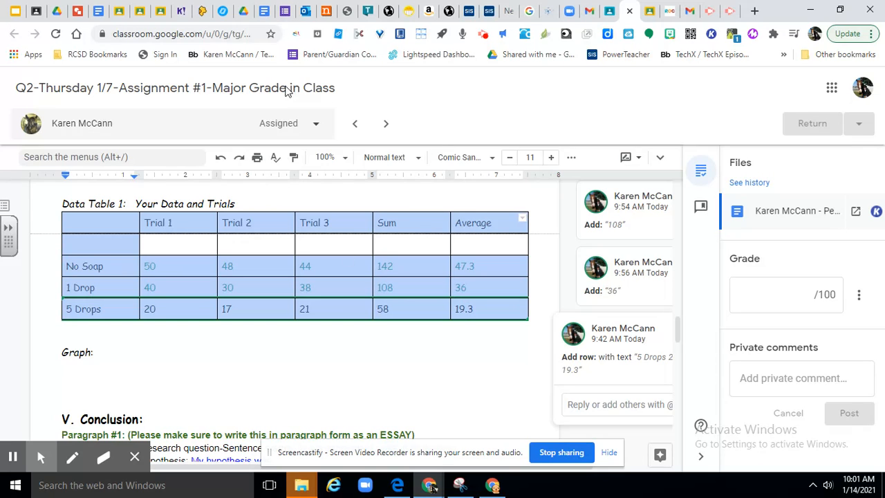
Step: Switch to Google Drive, create a blank Google Sheets spreadsheet in My Drive and paste the copied data table at cell A1
{"action": "left_click", "coordinate": [245, 12]}
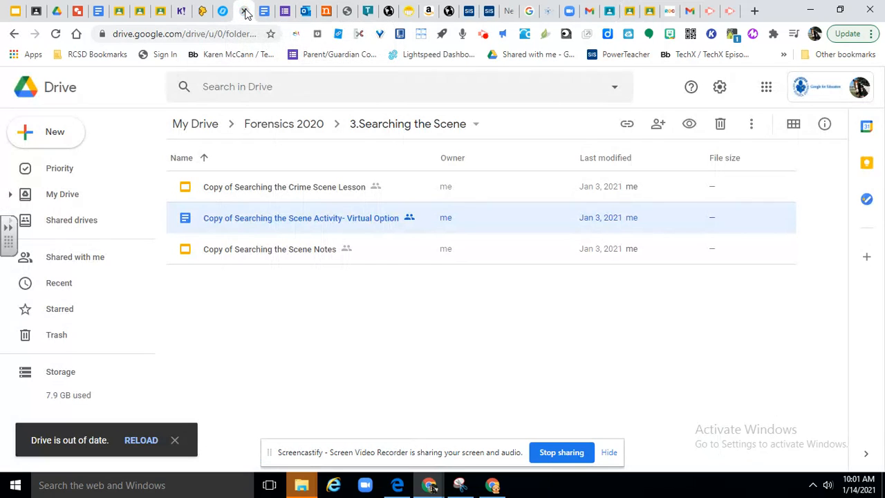
{"action": "left_click", "coordinate": [184, 129]}
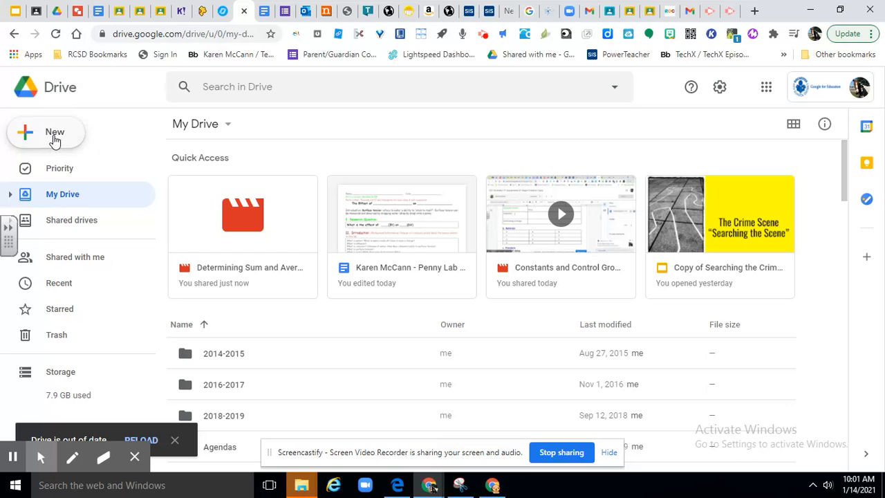
{"action": "left_click", "coordinate": [54, 138]}
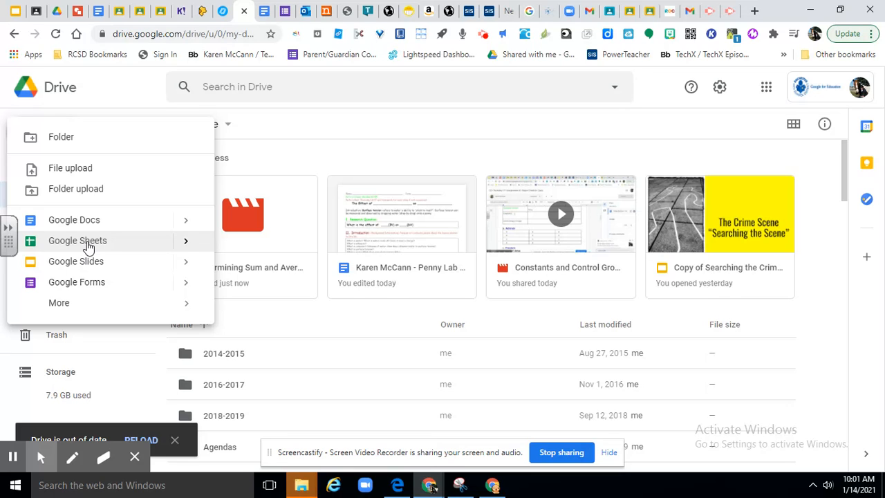
{"action": "left_click", "coordinate": [186, 239]}
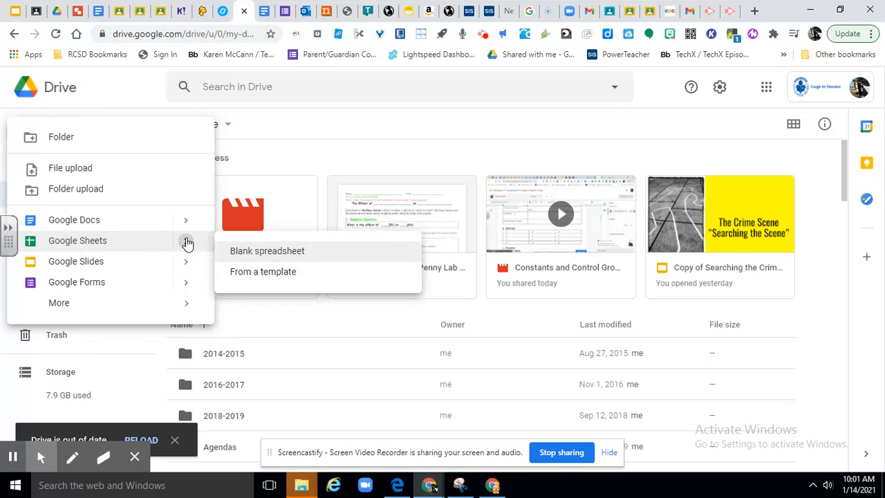
{"action": "left_click", "coordinate": [257, 252]}
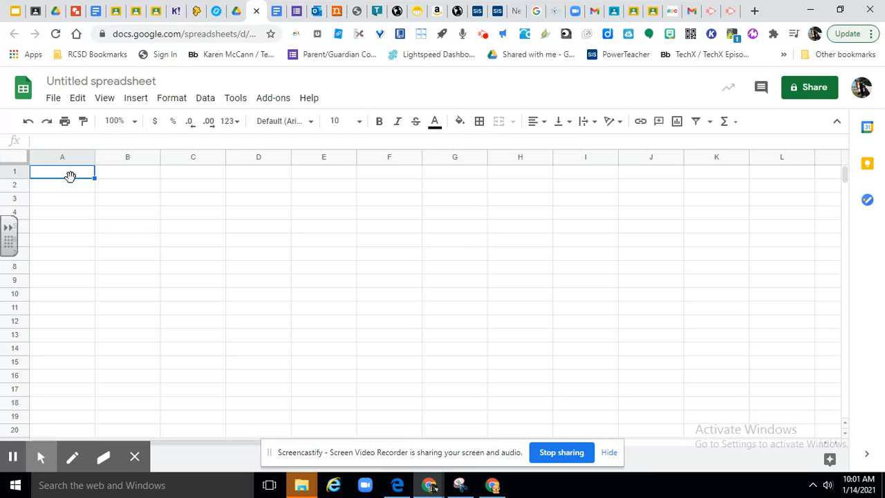
{"action": "key", "text": "ctrl+v"}
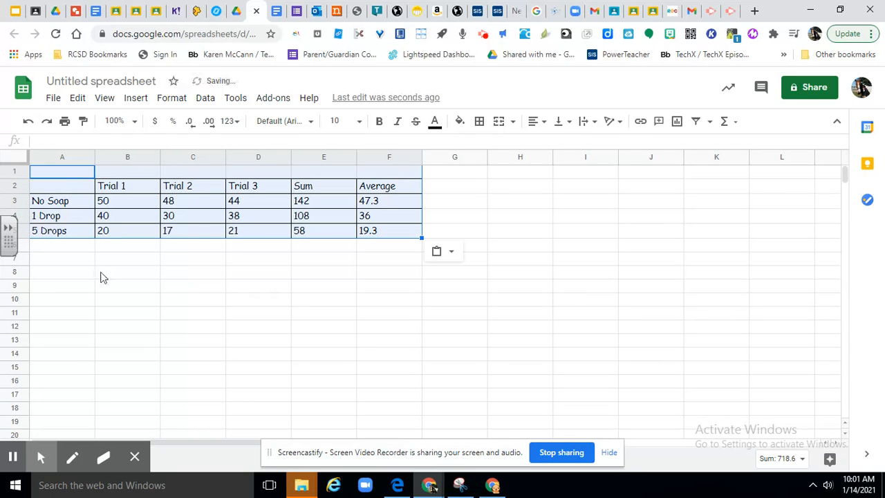
{"action": "left_click", "coordinate": [102, 278]}
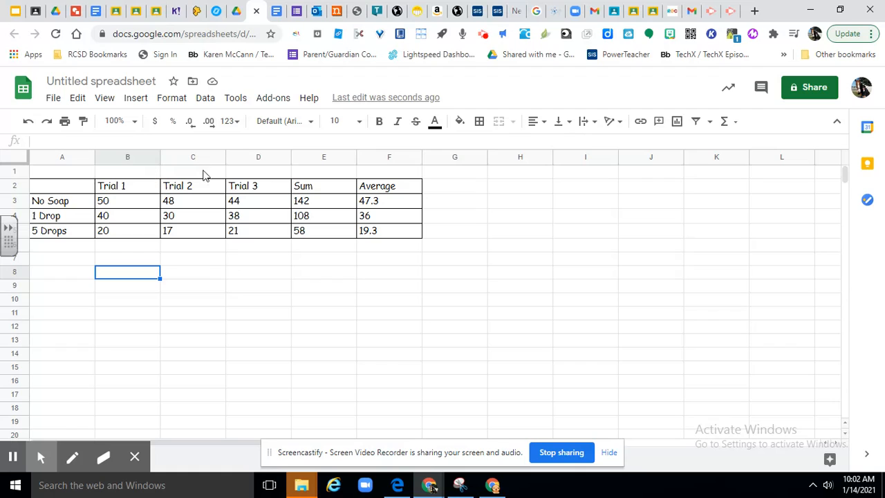
Step: Delete the empty row 1 above the table's header row
{"action": "left_click", "coordinate": [14, 170]}
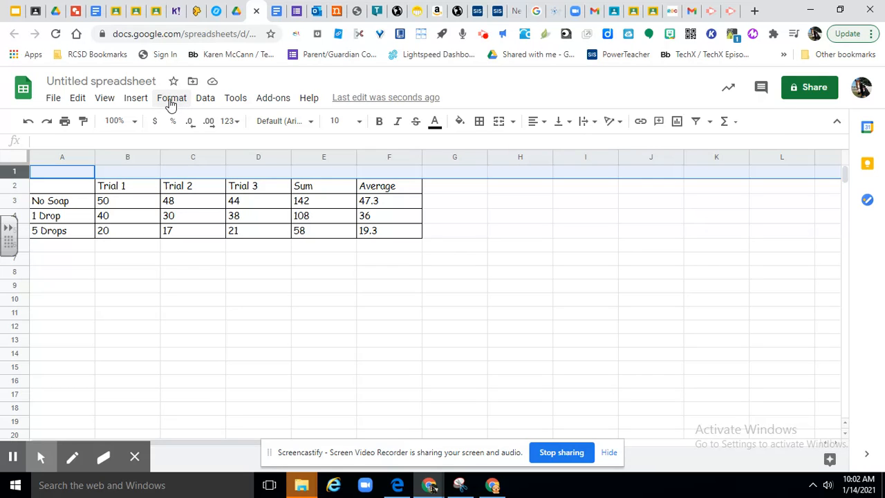
{"action": "left_click", "coordinate": [206, 99]}
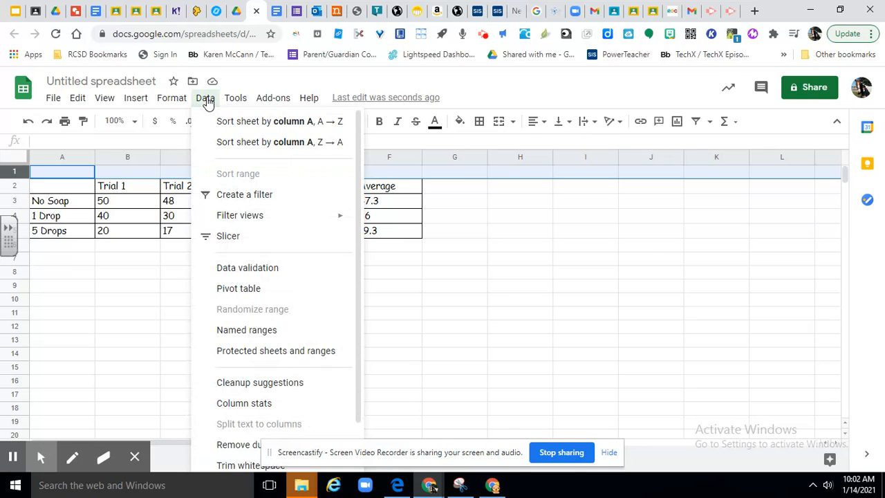
{"action": "mouse_move", "coordinate": [175, 101]}
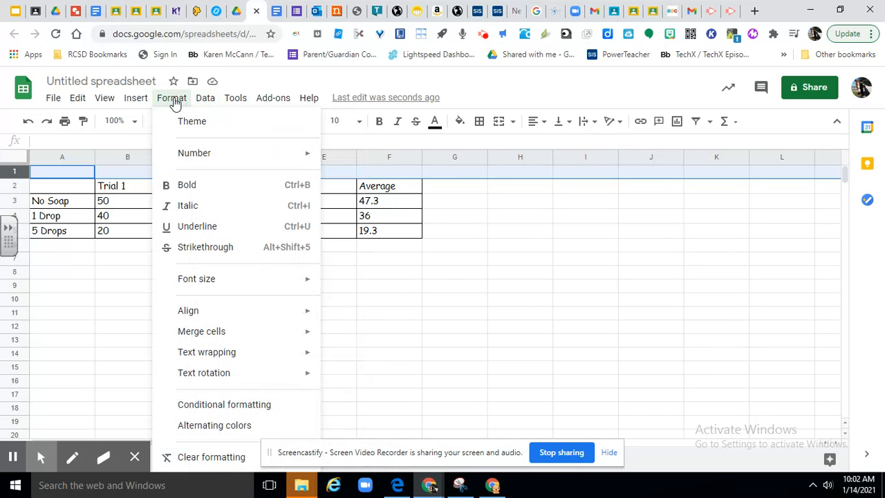
{"action": "mouse_move", "coordinate": [135, 101]}
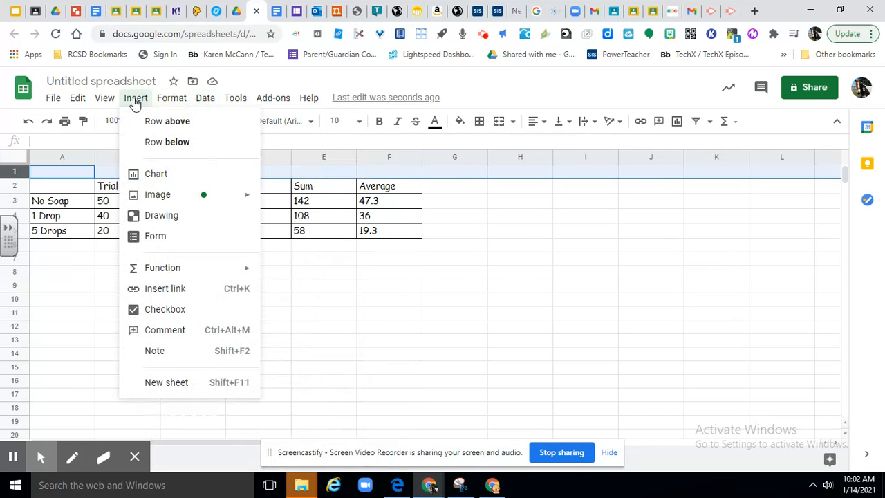
{"action": "mouse_move", "coordinate": [78, 102]}
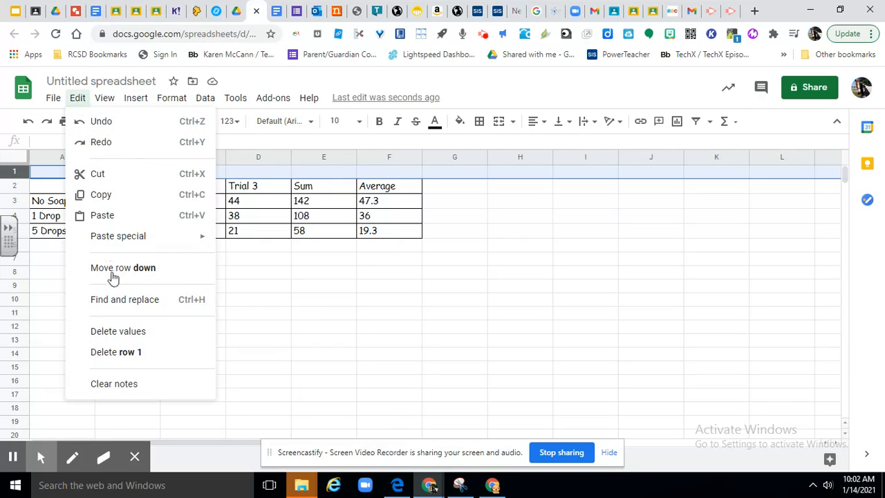
{"action": "left_click", "coordinate": [116, 353]}
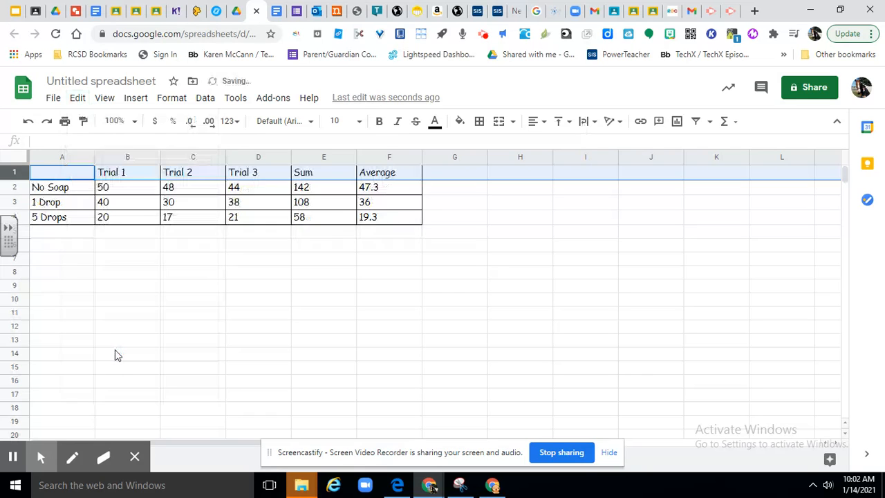
{"action": "left_click", "coordinate": [209, 276]}
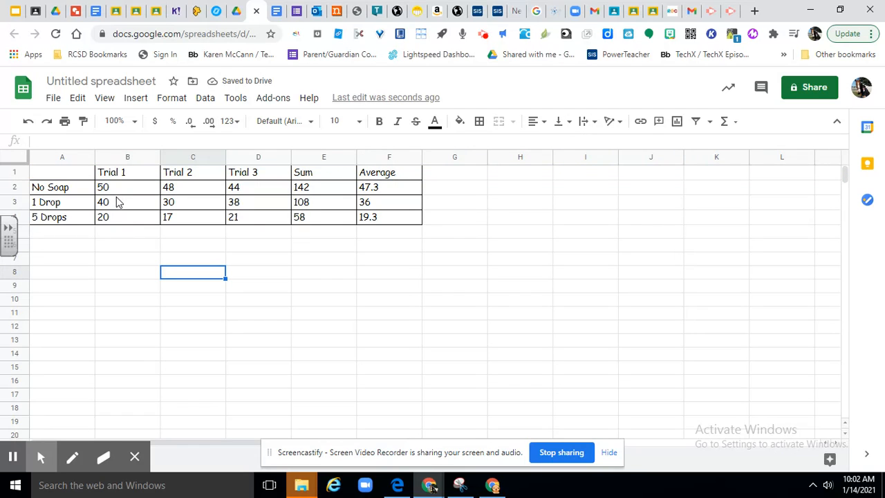
Step: Rename the untitled spreadsheet as Penny Lab
{"action": "left_click", "coordinate": [101, 80]}
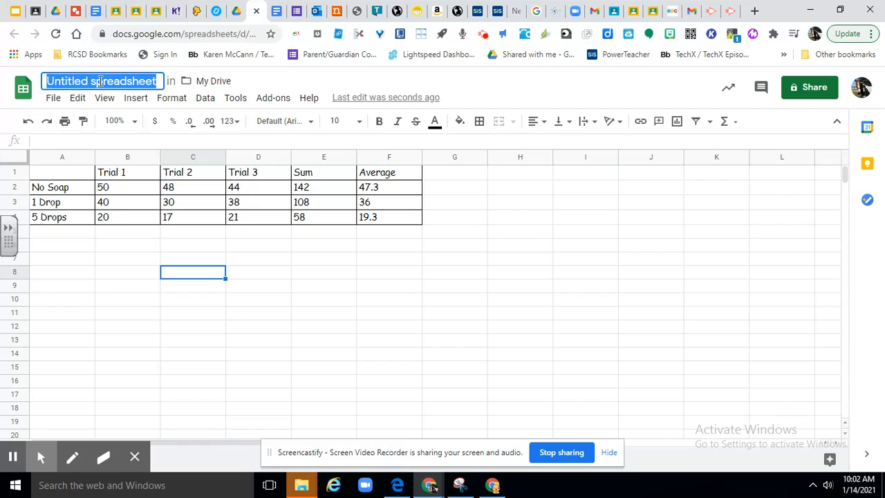
{"action": "type", "text": "Penny Lab"}
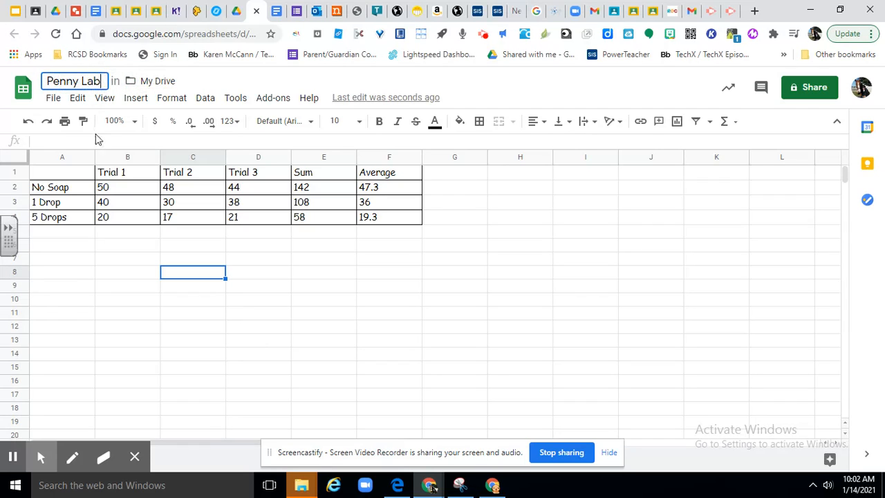
{"action": "left_click", "coordinate": [81, 177]}
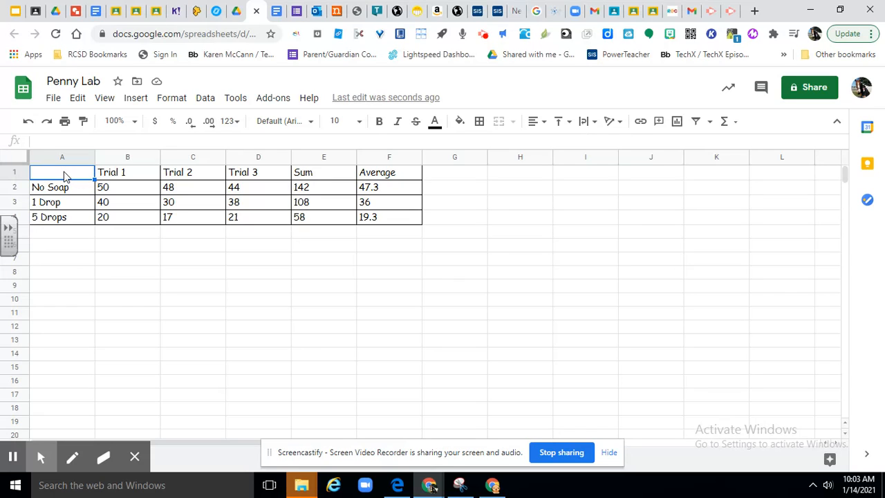
Step: Insert a chart from the full data table in A1:F4
{"action": "left_click_drag", "start_coordinate": [64, 176], "coordinate": [394, 220]}
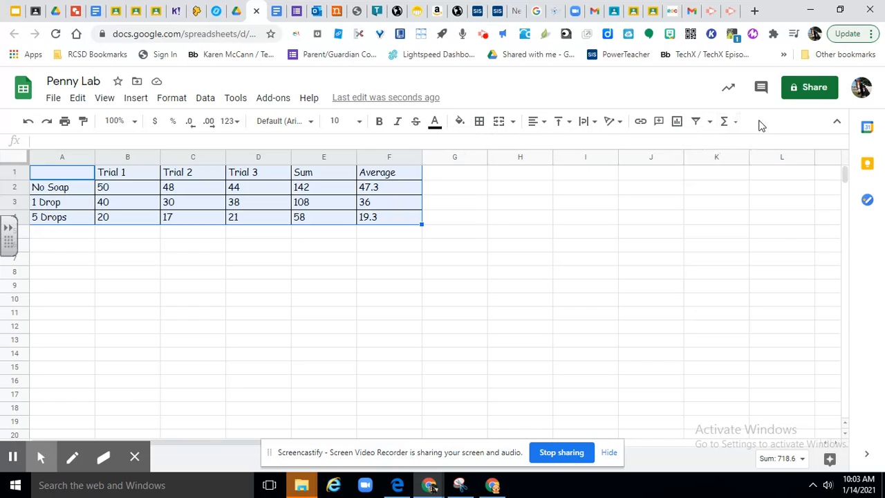
{"action": "left_click", "coordinate": [205, 100]}
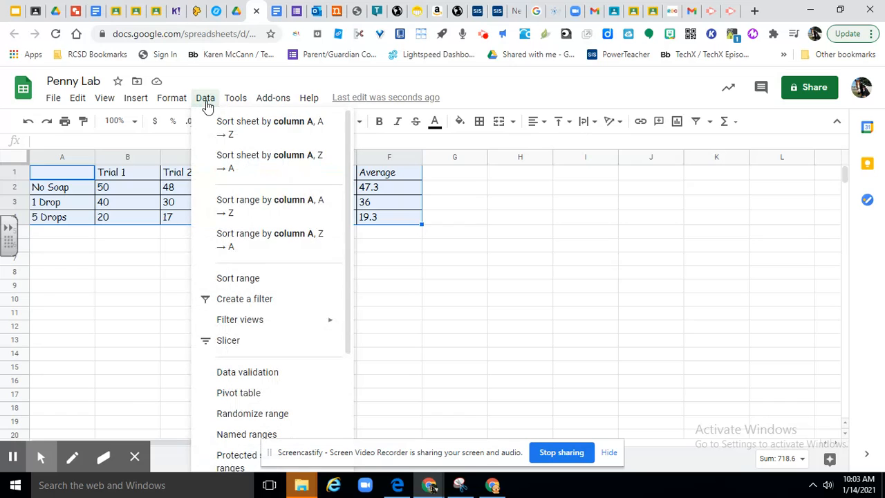
{"action": "left_click", "coordinate": [173, 101]}
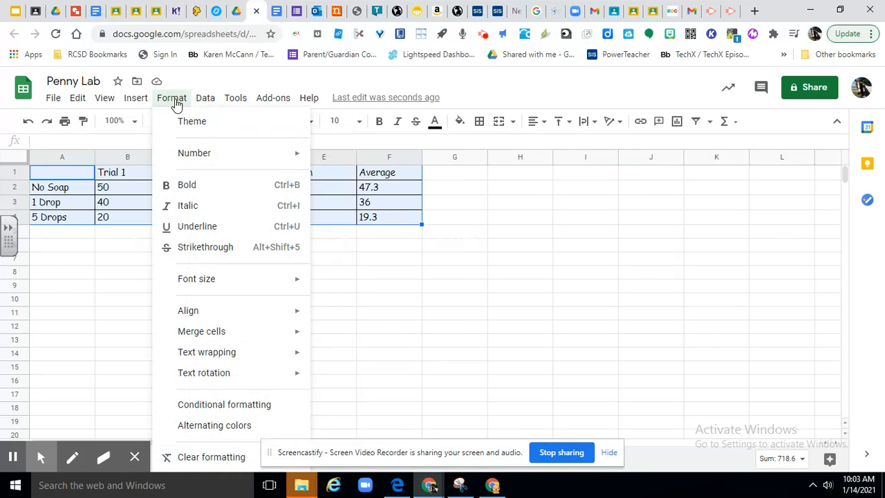
{"action": "left_click", "coordinate": [135, 104]}
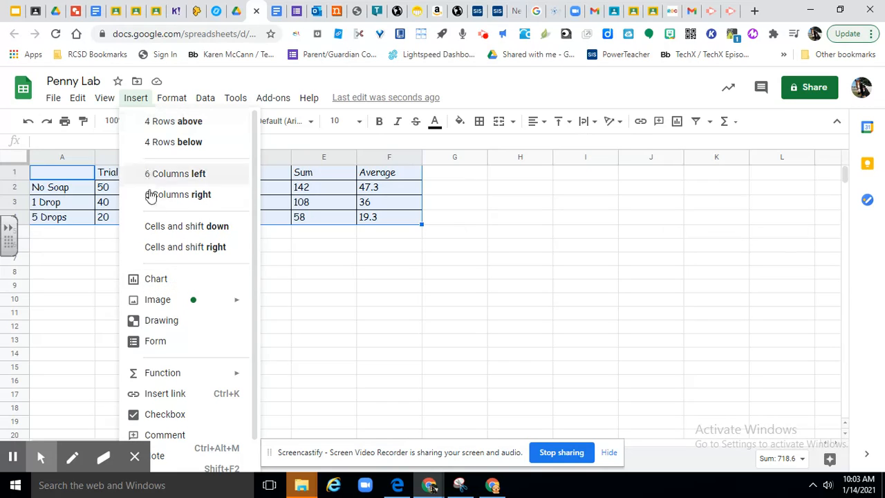
{"action": "left_click", "coordinate": [157, 279]}
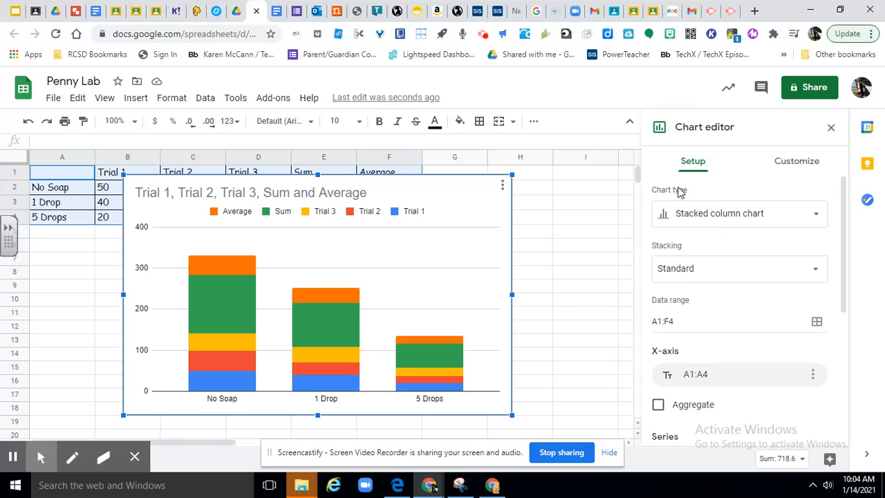
Step: Change the chart type to a line chart and move the chart below the data table
{"action": "left_click", "coordinate": [816, 218]}
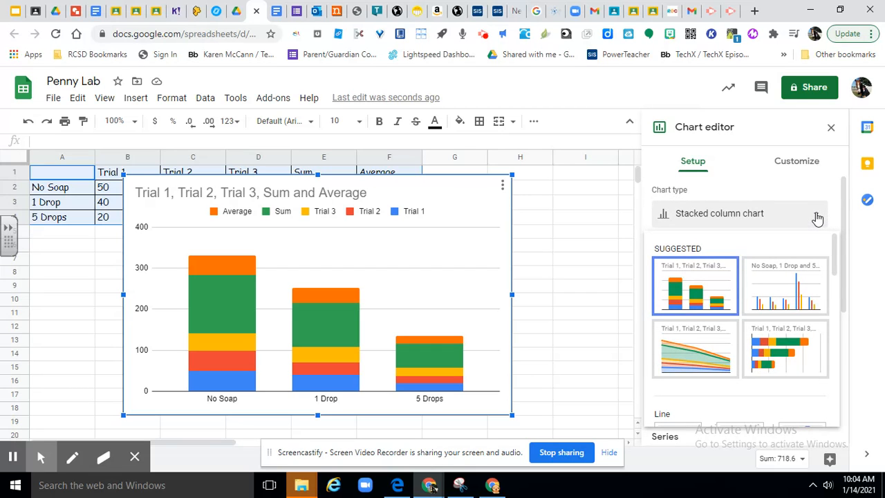
{"action": "scroll", "coordinate": [767, 328], "scroll_direction": "down", "scroll_amount": 5}
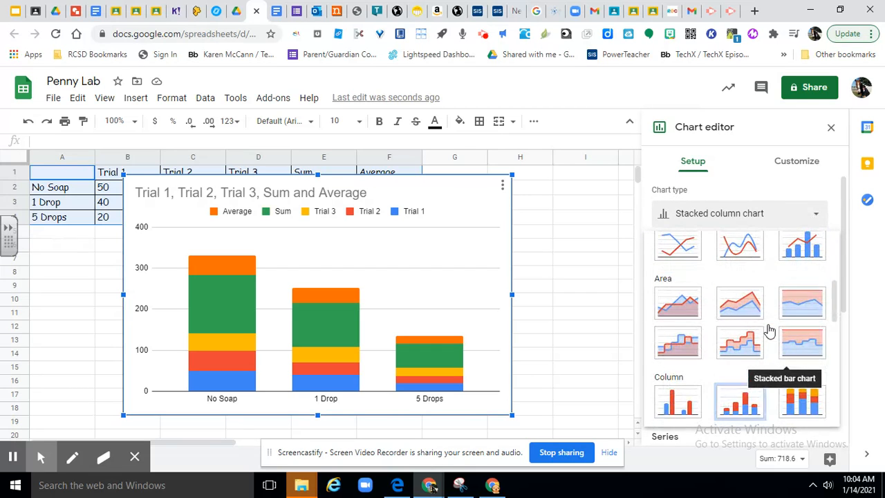
{"action": "scroll", "coordinate": [770, 330], "scroll_direction": "up", "scroll_amount": 1}
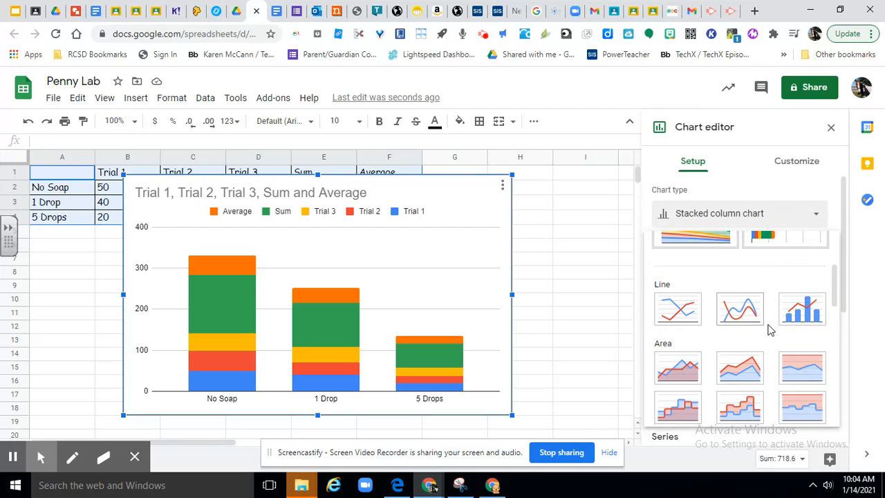
{"action": "scroll", "coordinate": [736, 342], "scroll_direction": "down", "scroll_amount": 5}
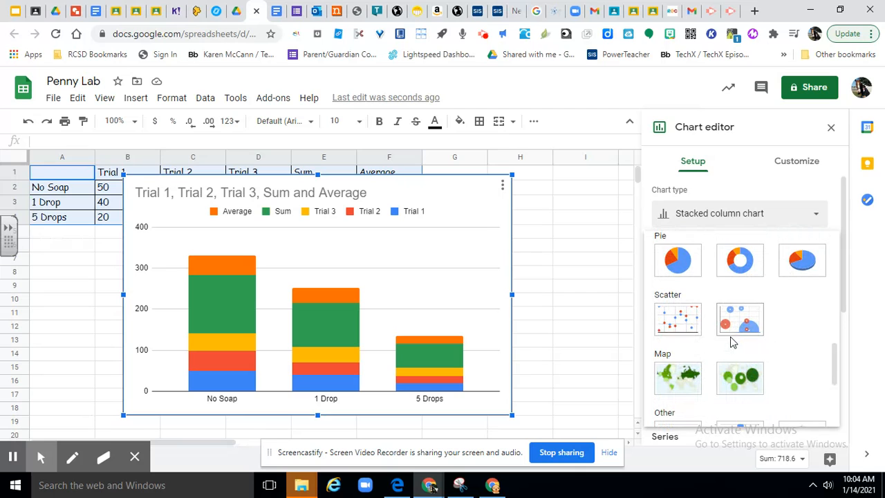
{"action": "scroll", "coordinate": [795, 343], "scroll_direction": "down", "scroll_amount": 3}
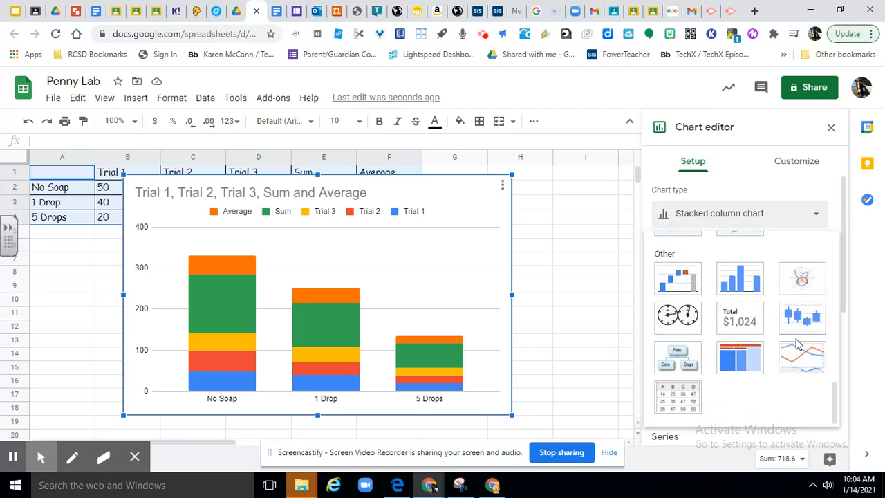
{"action": "scroll", "coordinate": [797, 344], "scroll_direction": "up", "scroll_amount": 8}
{"action": "scroll", "coordinate": [797, 343], "scroll_direction": "up", "scroll_amount": 3}
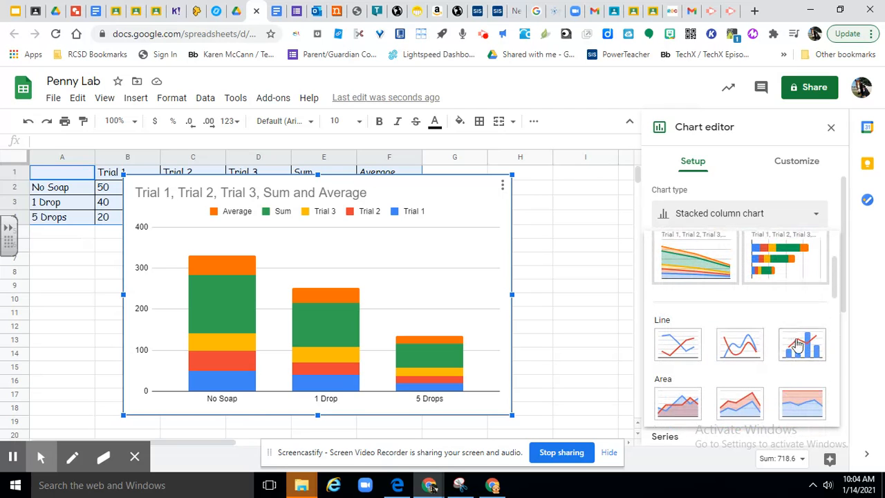
{"action": "left_click", "coordinate": [674, 350]}
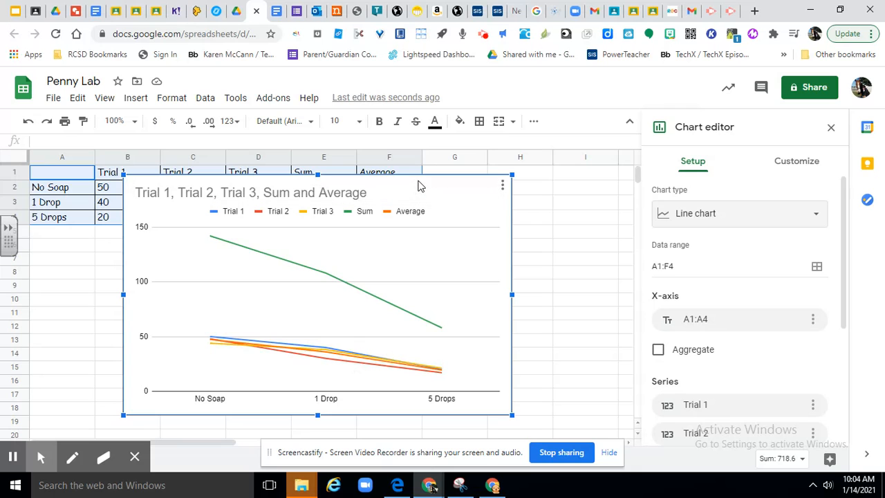
{"action": "left_click_drag", "start_coordinate": [419, 188], "coordinate": [430, 252]}
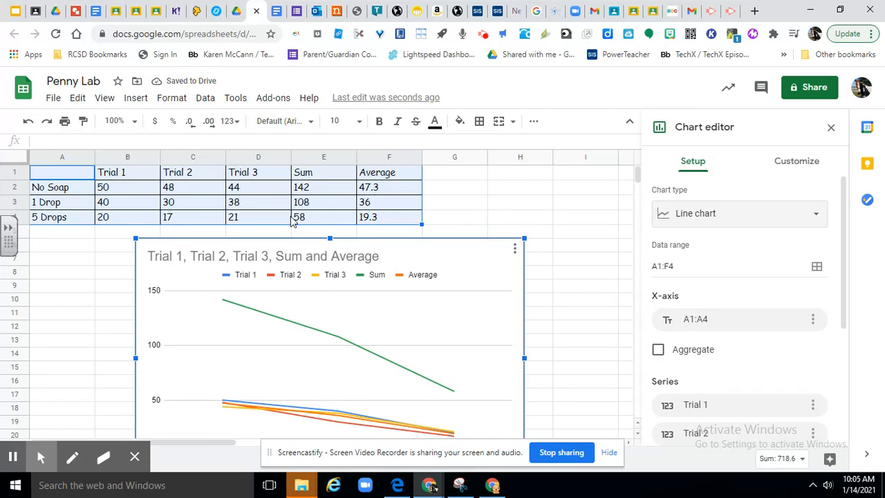
Step: Delete the Sum column (column E) from the table
{"action": "left_click", "coordinate": [308, 157]}
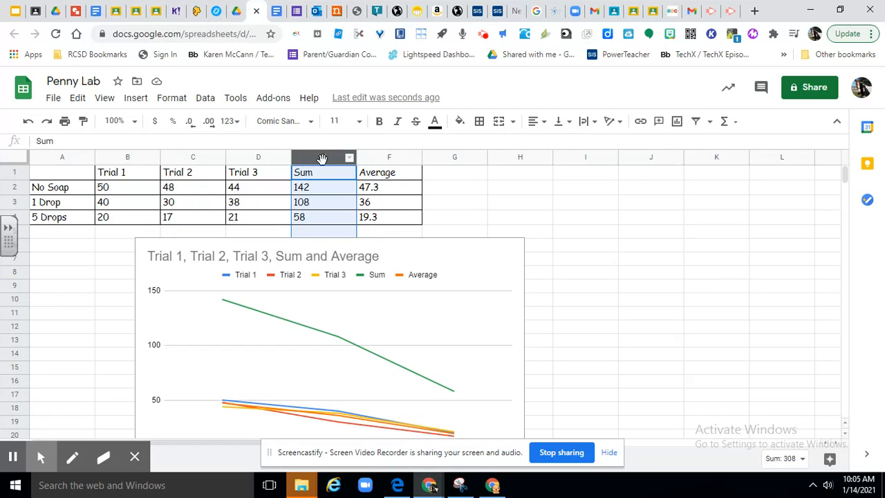
{"action": "left_click", "coordinate": [78, 101]}
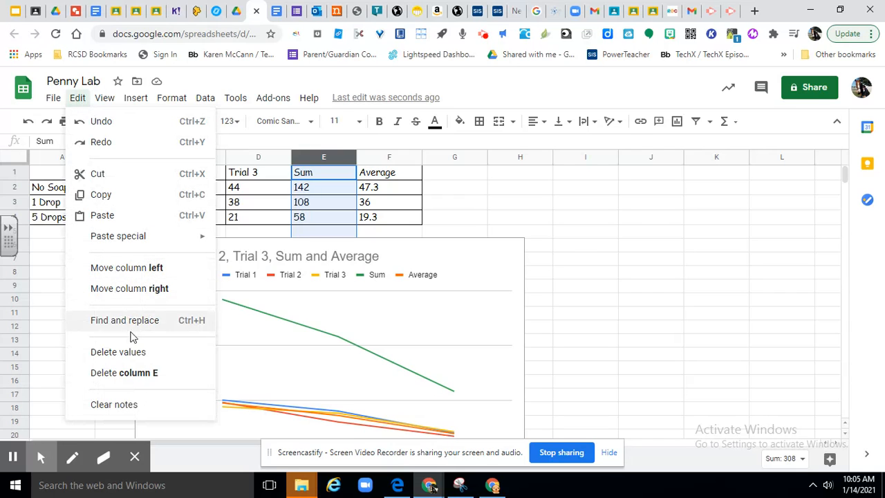
{"action": "left_click", "coordinate": [136, 373]}
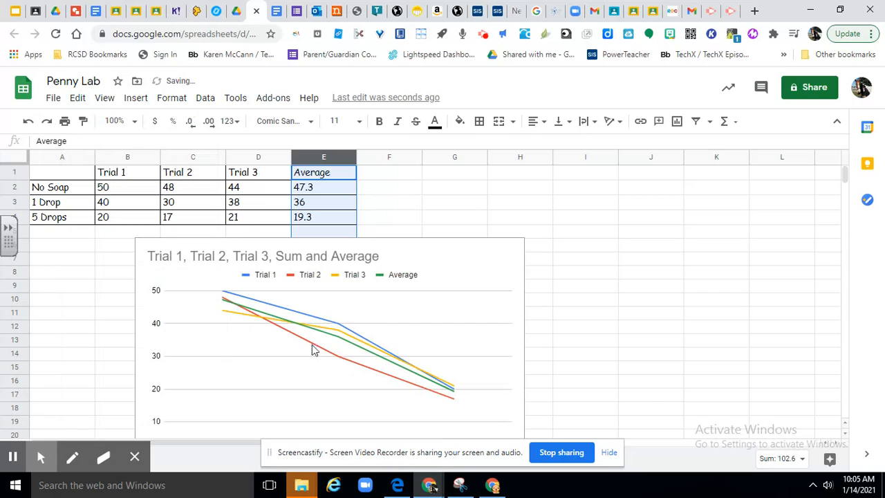
Step: Open the line chart below the table for editing and review its setup options
{"action": "left_click", "coordinate": [450, 261]}
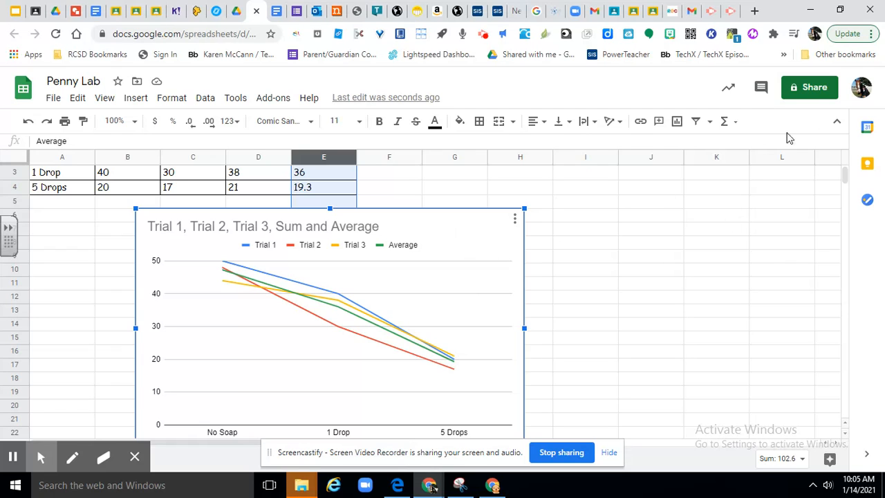
{"action": "left_click", "coordinate": [515, 221]}
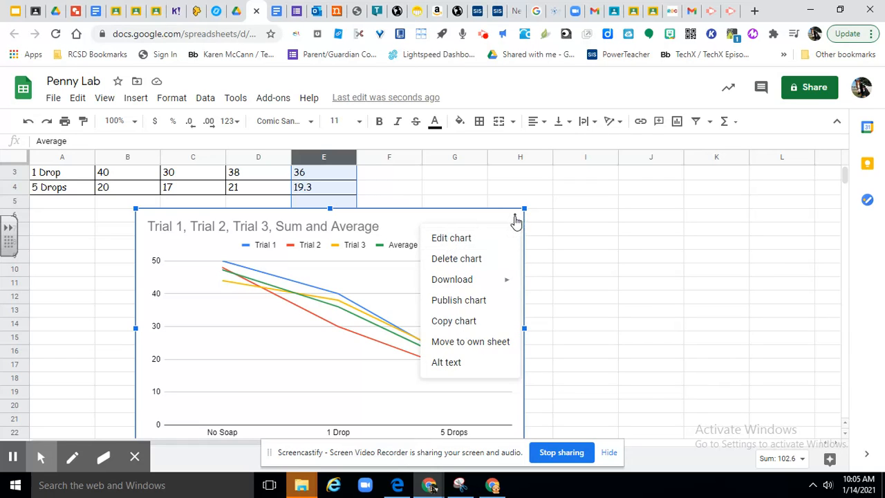
{"action": "left_click", "coordinate": [463, 239]}
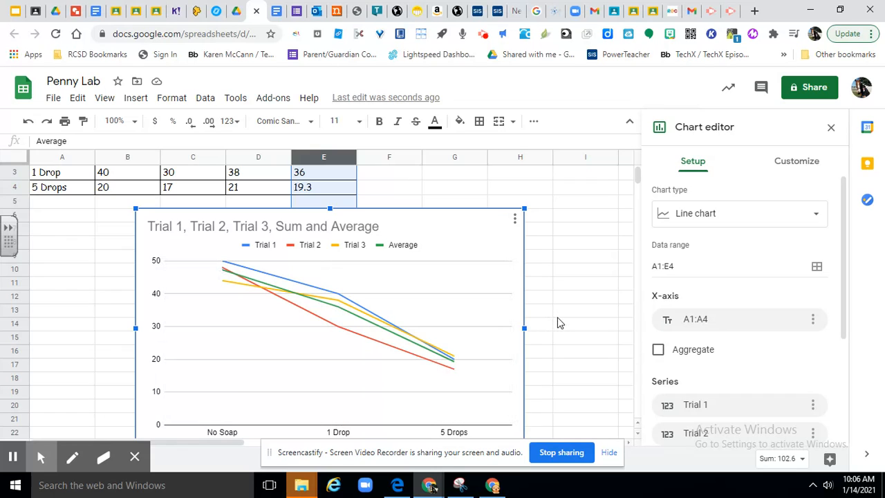
{"action": "scroll", "coordinate": [463, 331], "scroll_direction": "down", "scroll_amount": 1}
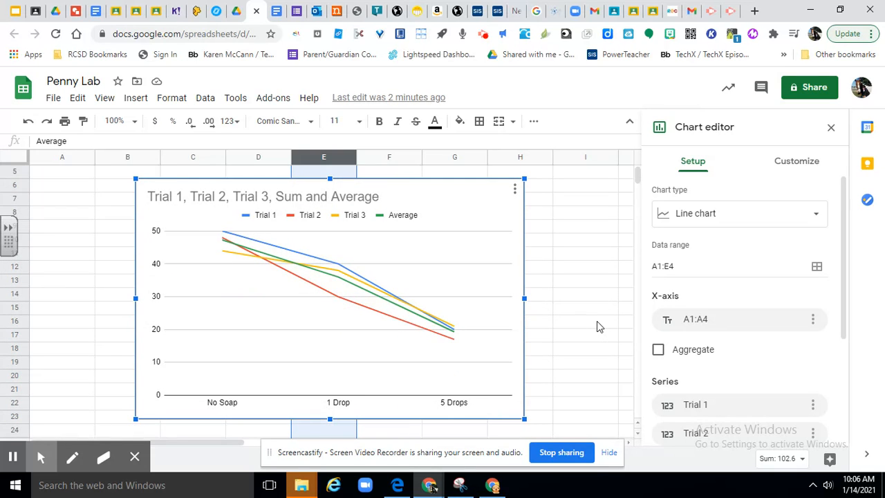
{"action": "scroll", "coordinate": [767, 361], "scroll_direction": "down", "scroll_amount": 3}
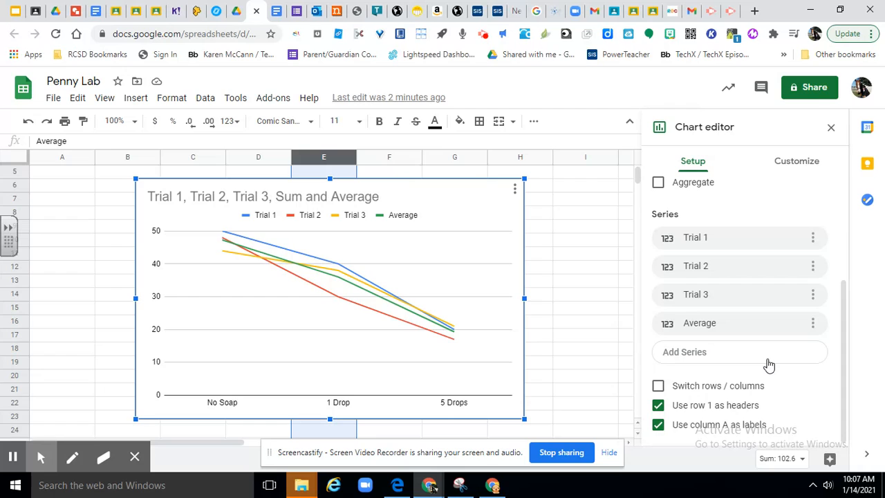
{"action": "scroll", "coordinate": [768, 363], "scroll_direction": "up", "scroll_amount": 3}
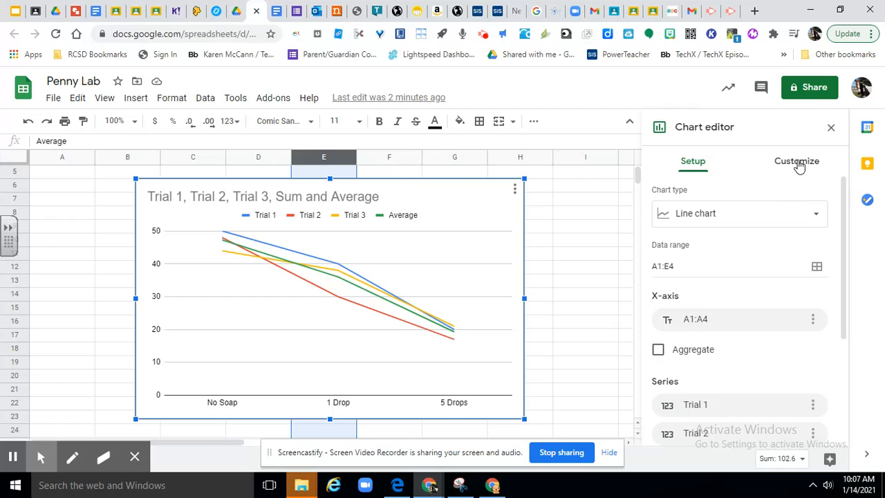
Step: Try switching the chart's rows and columns, and restore the original orientation
{"action": "scroll", "coordinate": [767, 288], "scroll_direction": "down", "scroll_amount": 3}
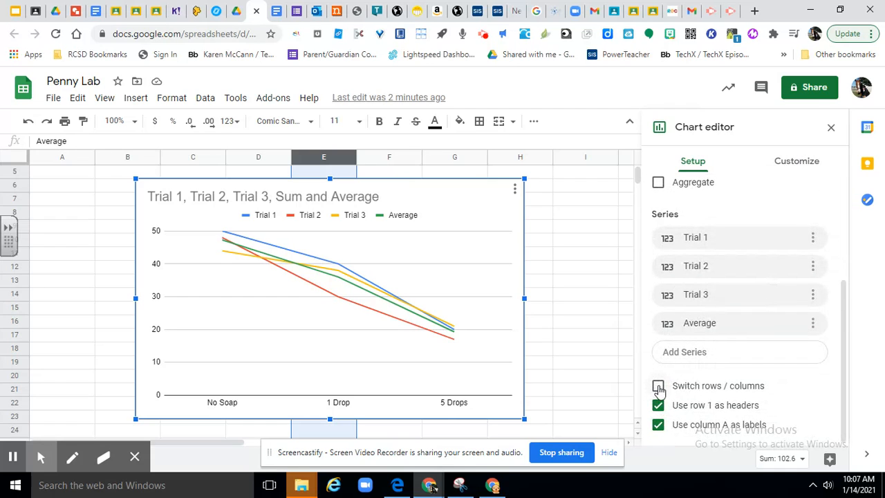
{"action": "left_click", "coordinate": [658, 387]}
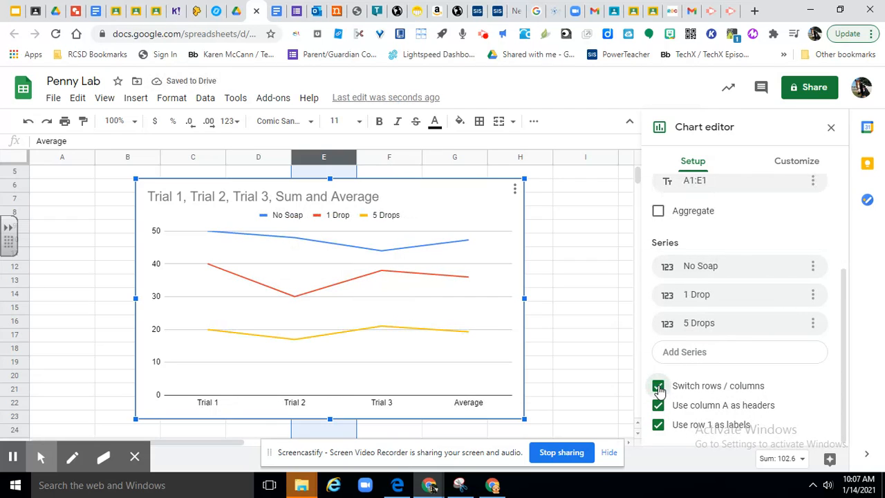
{"action": "left_click", "coordinate": [658, 386]}
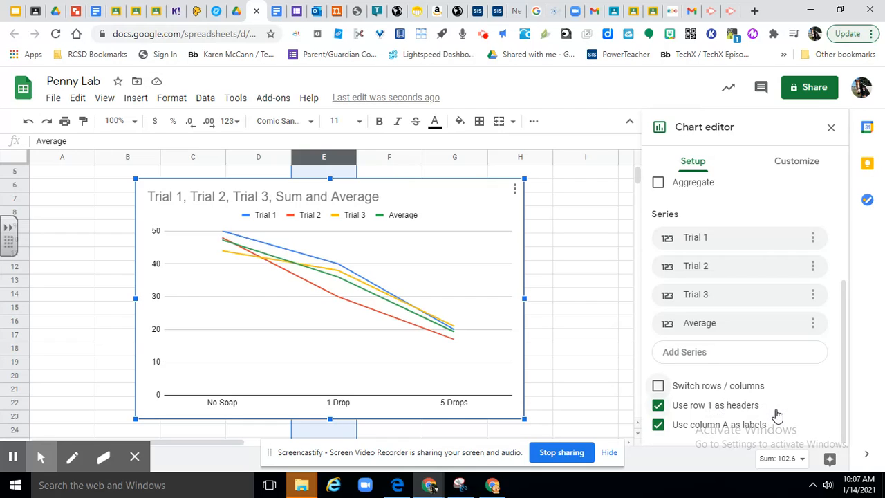
Step: Remove the word "Sum" from the chart title
{"action": "scroll", "coordinate": [776, 415], "scroll_direction": "up", "scroll_amount": 3}
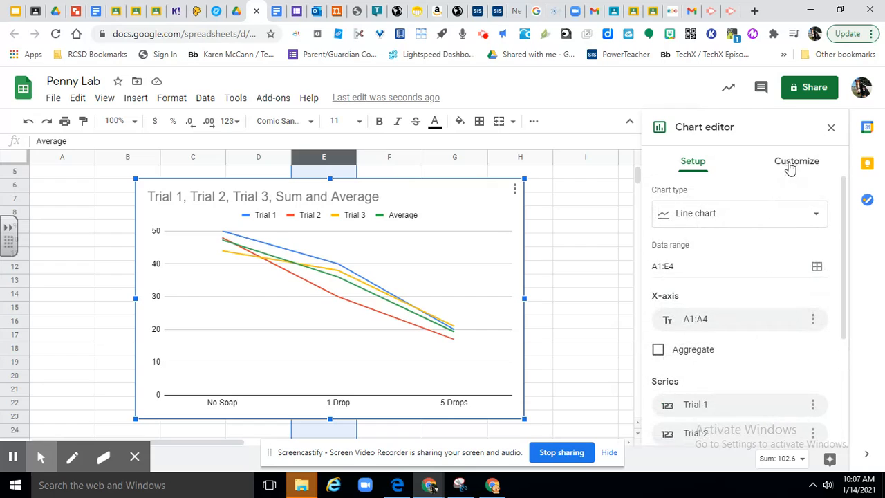
{"action": "left_click", "coordinate": [792, 164]}
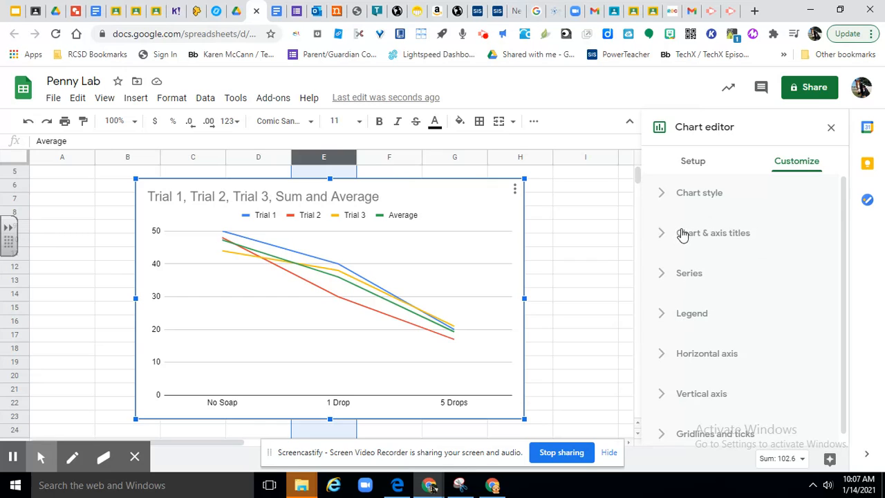
{"action": "left_click", "coordinate": [662, 235]}
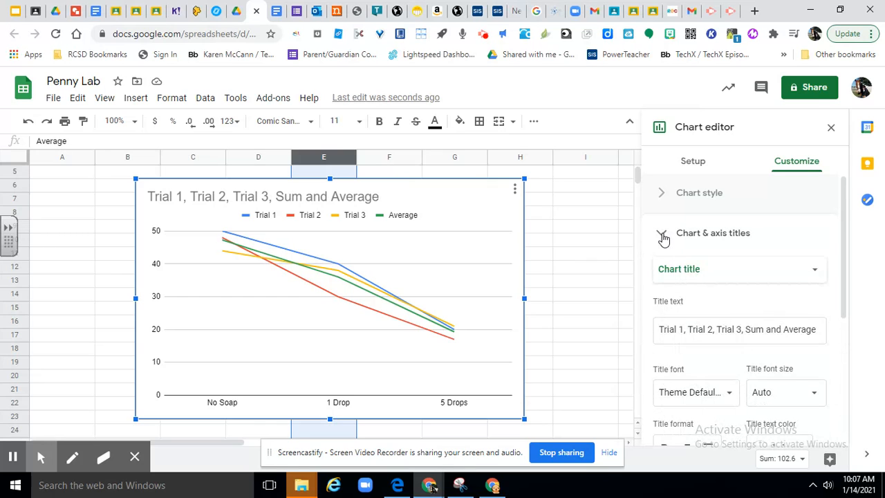
{"action": "scroll", "coordinate": [719, 309], "scroll_direction": "down", "scroll_amount": 2}
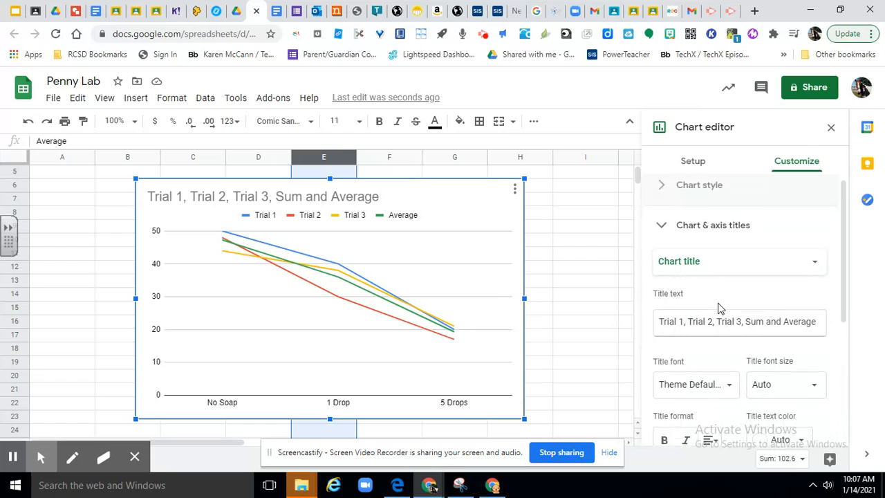
{"action": "scroll", "coordinate": [719, 308], "scroll_direction": "up", "scroll_amount": 1}
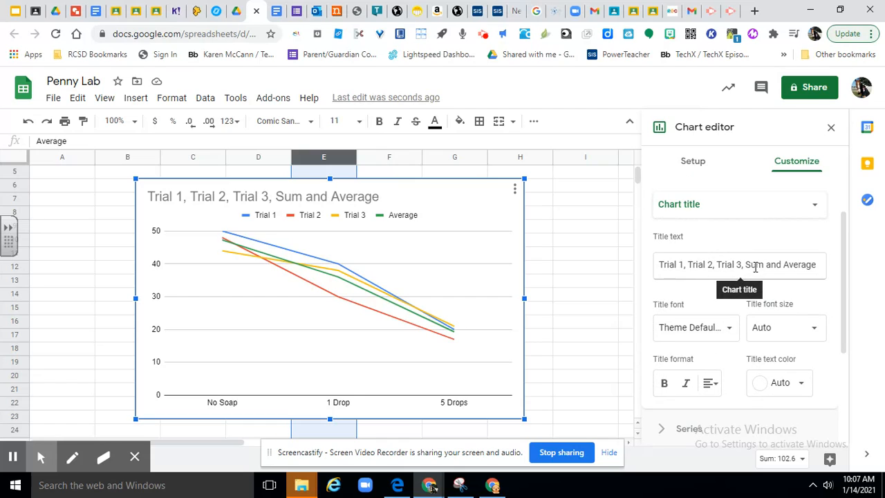
{"action": "double_click", "coordinate": [755, 267]}
{"action": "key", "text": "BackSpace"}
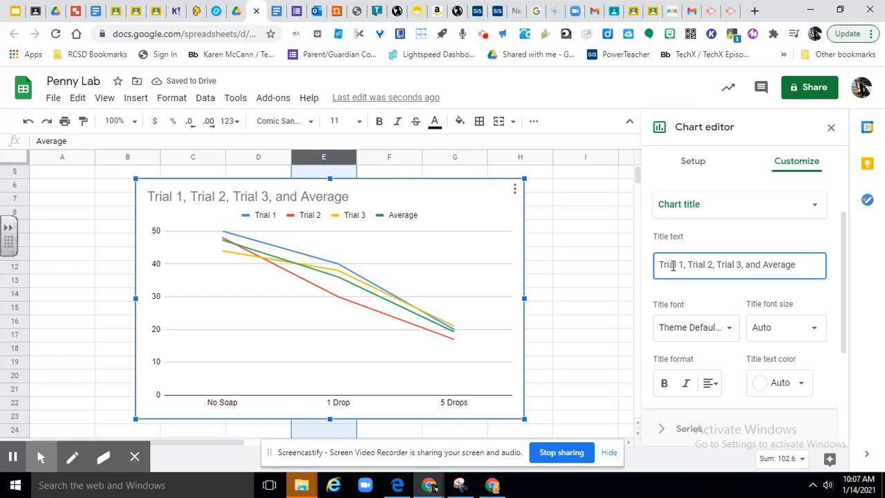
Step: Replace the chart title text with "The Effect of Amount of Soap on"
{"action": "triple_click", "coordinate": [673, 265]}
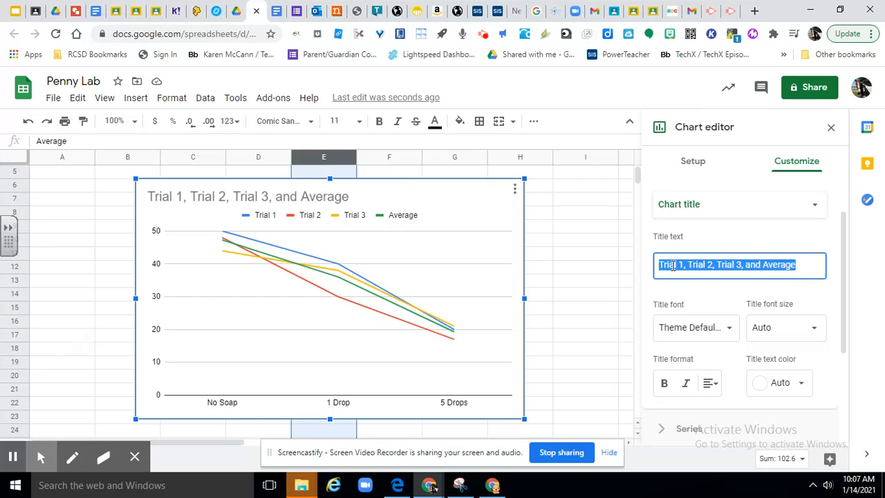
{"action": "type", "text": "The"}
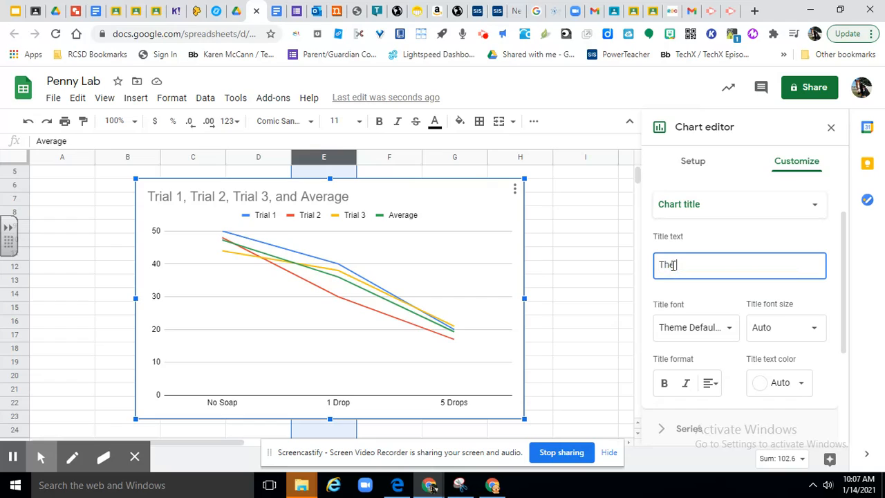
{"action": "type", "text": " Effect of A"}
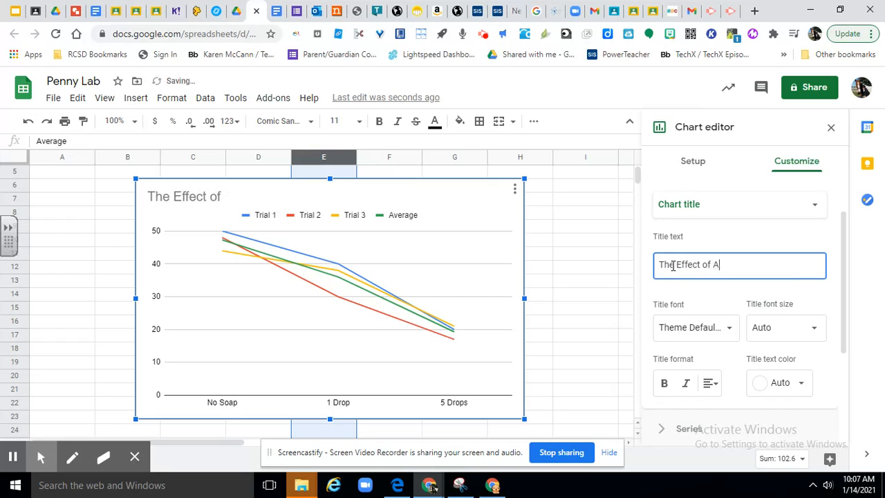
{"action": "type", "text": "mount of "}
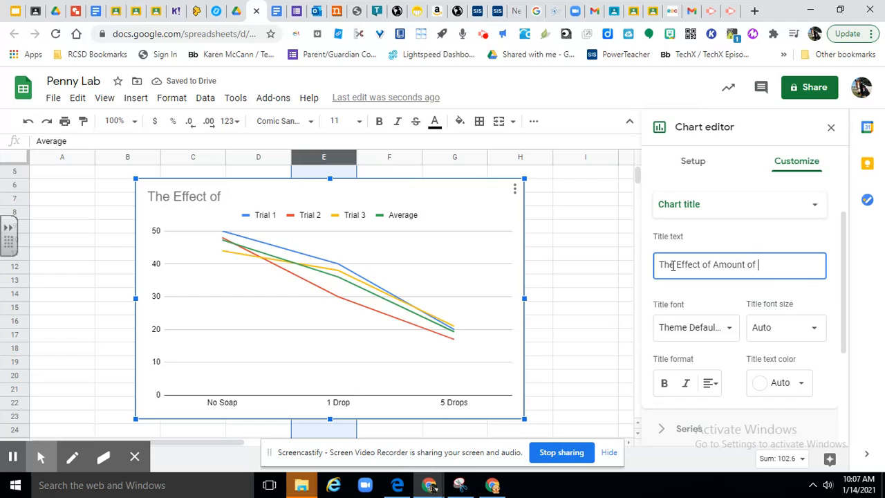
{"action": "type", "text": "Soap on"}
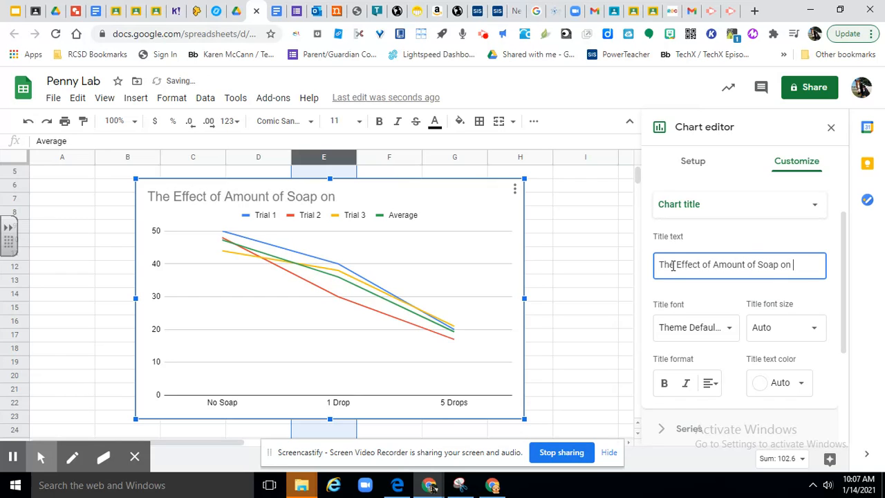
{"action": "left_click", "coordinate": [673, 266]}
{"action": "type", "text": "he Nu"}
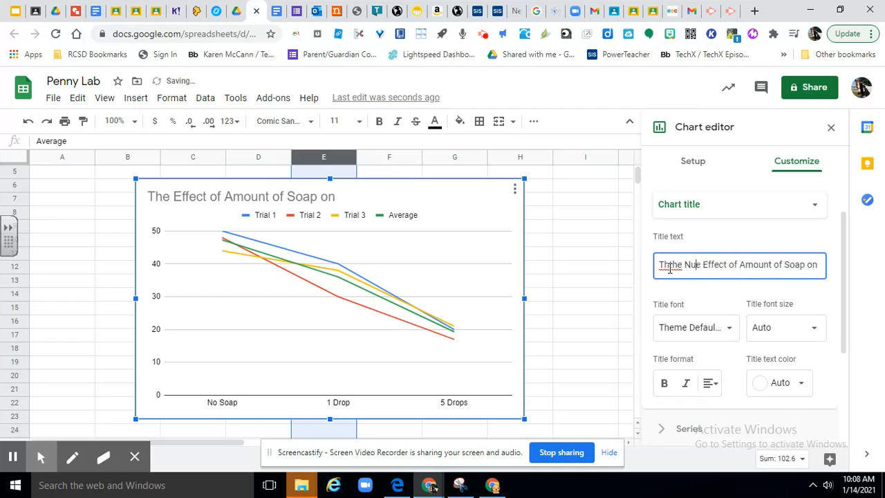
{"action": "key", "text": "BackSpace"}
{"action": "key", "text": "BackSpace"}
{"action": "key", "text": "BackSpace"}
{"action": "key", "text": "BackSpace"}
{"action": "key", "text": "BackSpace"}
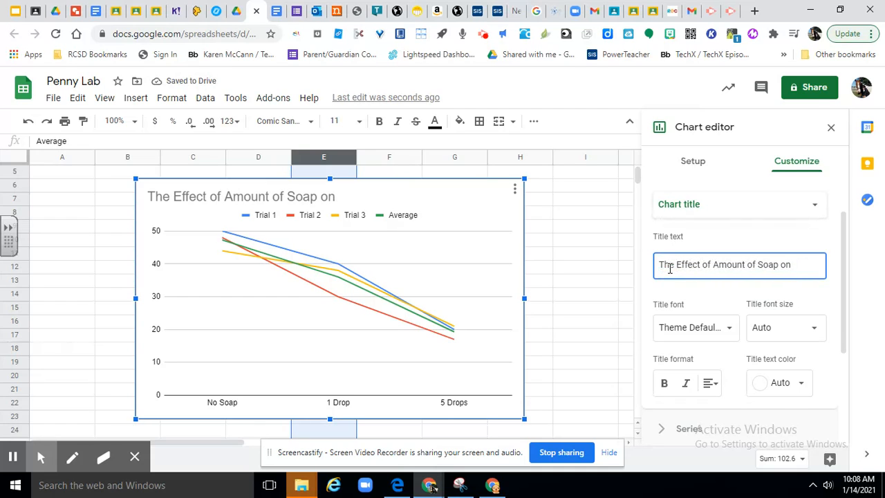
Step: Complete the chart title by adding "the Number of Drops on a Penny" at its end
{"action": "left_click", "coordinate": [801, 267]}
{"action": "type", "text": "the Number o"}
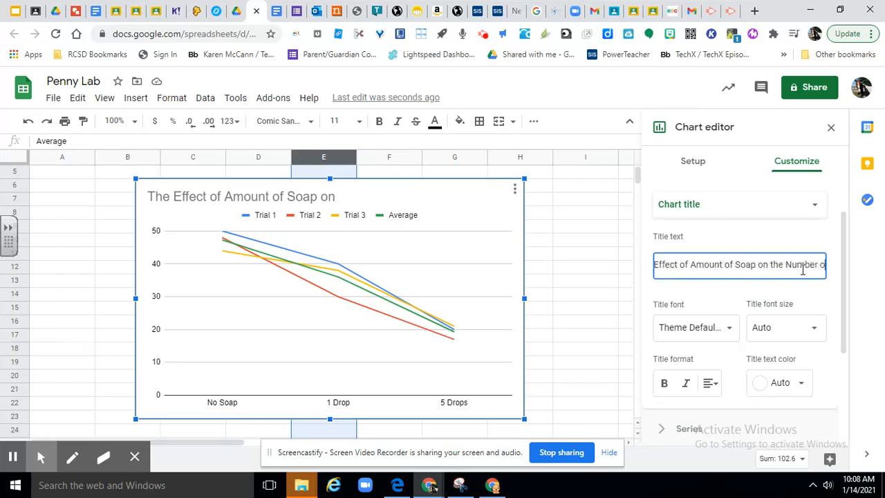
{"action": "type", "text": "f Drops"}
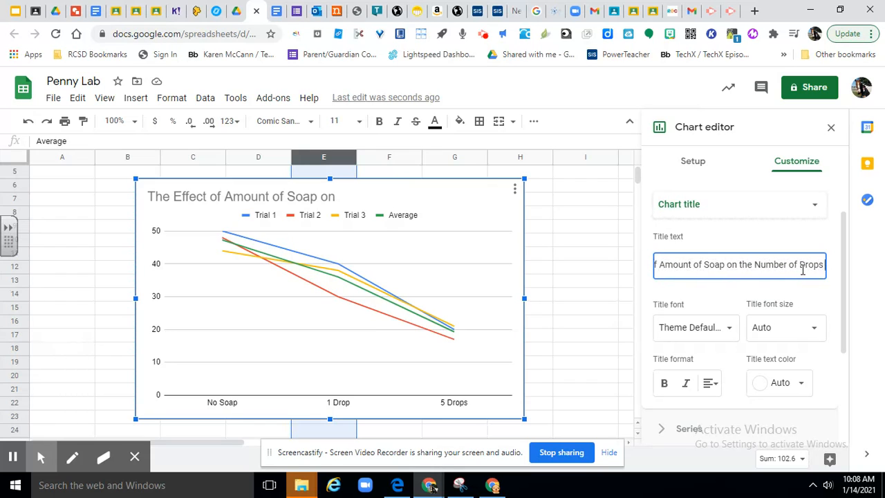
{"action": "type", "text": " on a"}
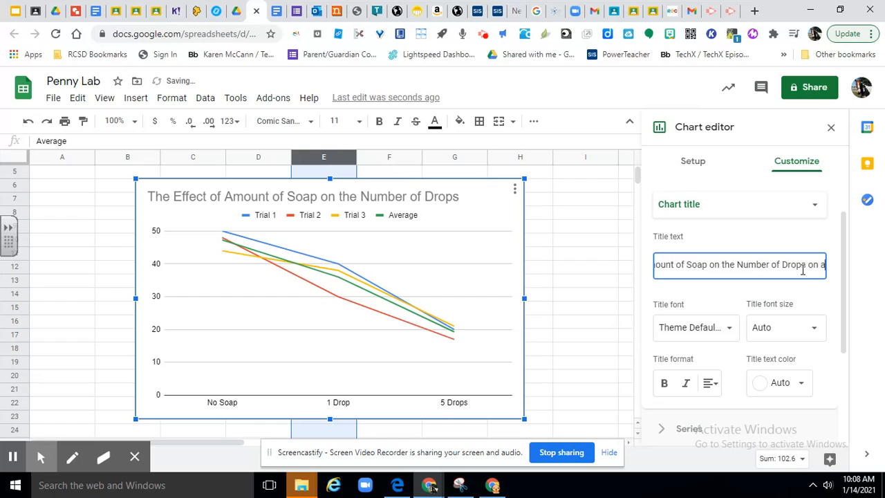
{"action": "type", "text": " Penny"}
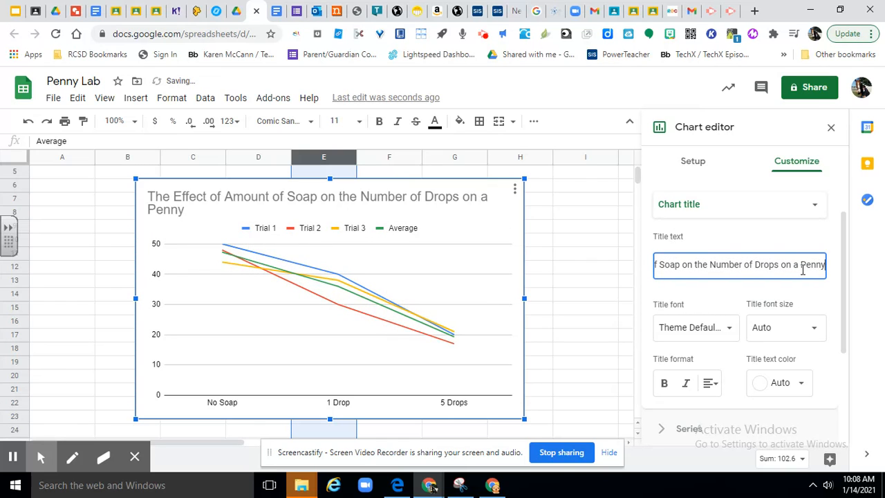
{"action": "left_click", "coordinate": [809, 290]}
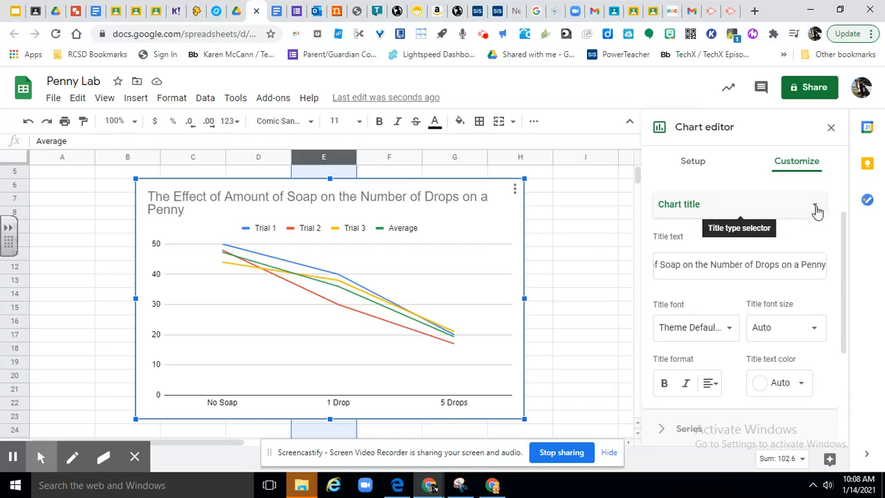
Step: Set the chart's horizontal axis title to "Amount of Soap"
{"action": "left_click", "coordinate": [815, 209]}
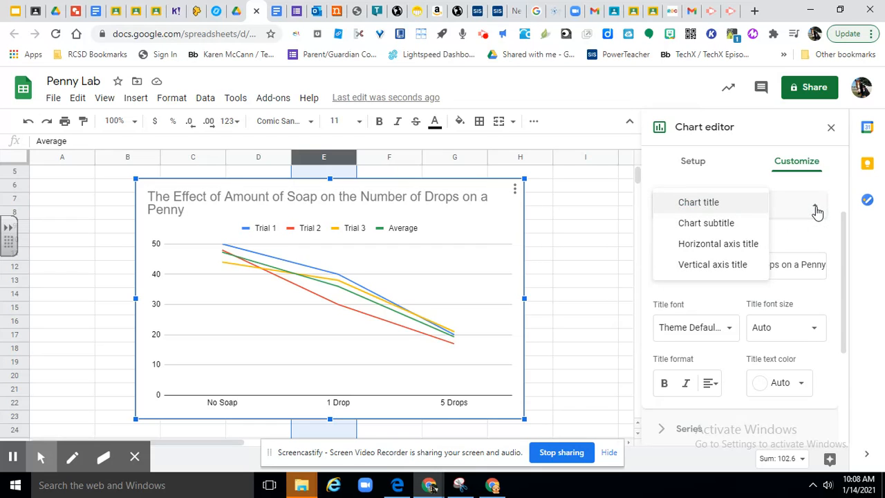
{"action": "left_click", "coordinate": [736, 244]}
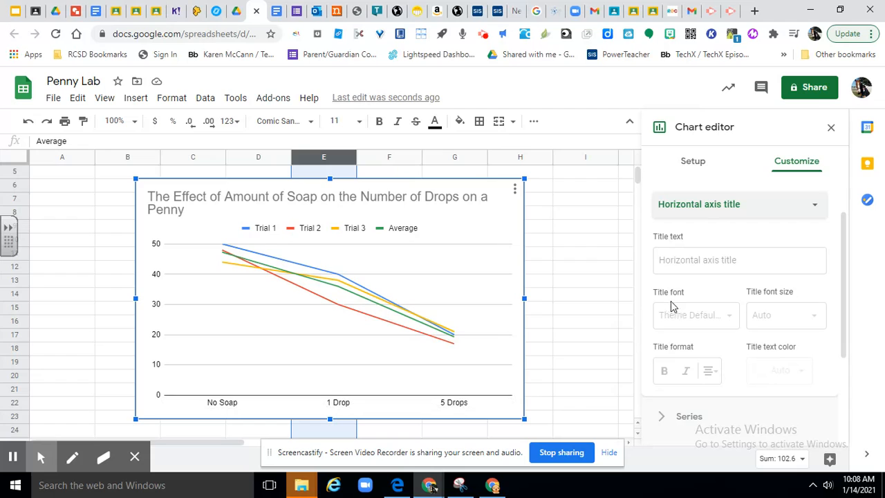
{"action": "left_click", "coordinate": [716, 261]}
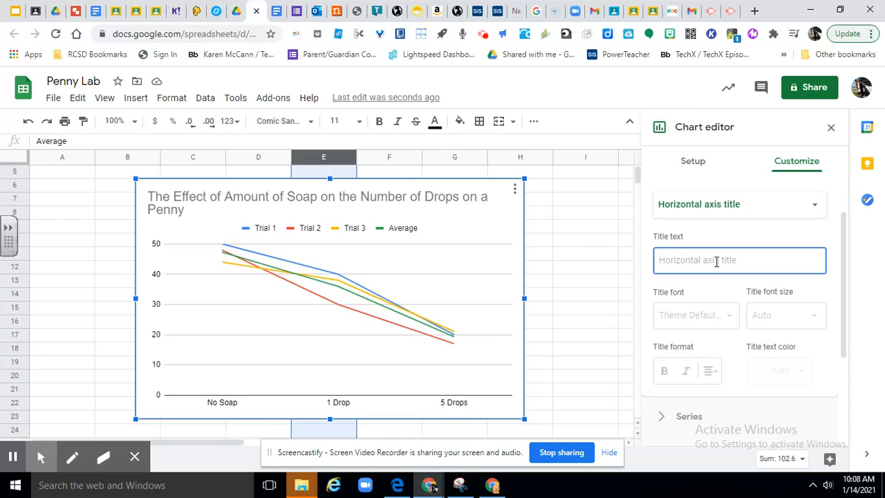
{"action": "type", "text": "Amount"}
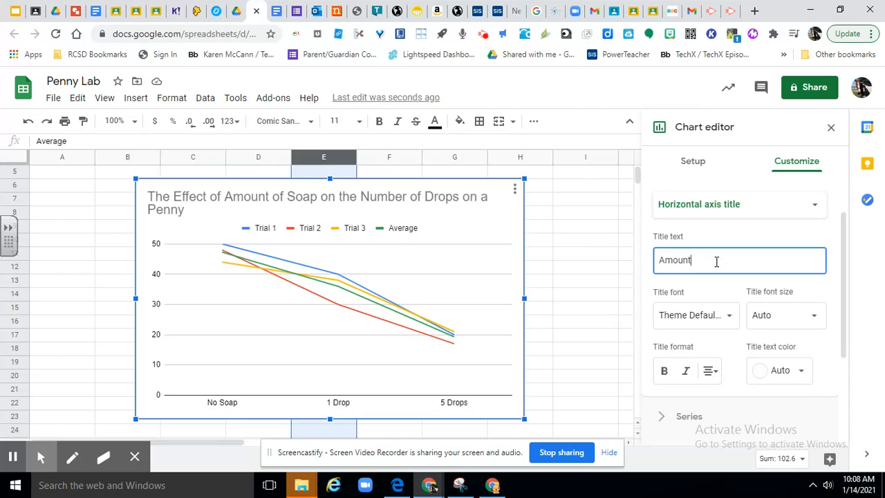
{"action": "type", "text": " of Soap"}
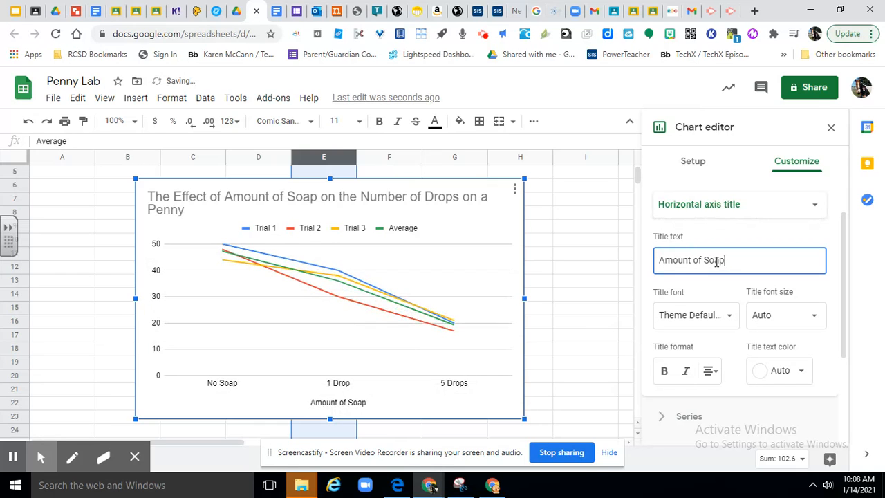
{"action": "left_click", "coordinate": [719, 299]}
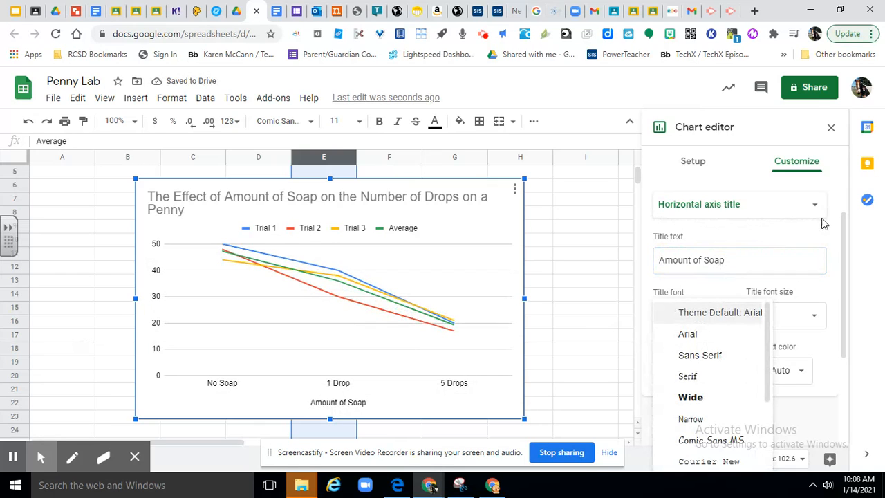
Step: Set the chart's vertical axis title to "Number of Drops"
{"action": "left_click", "coordinate": [816, 208]}
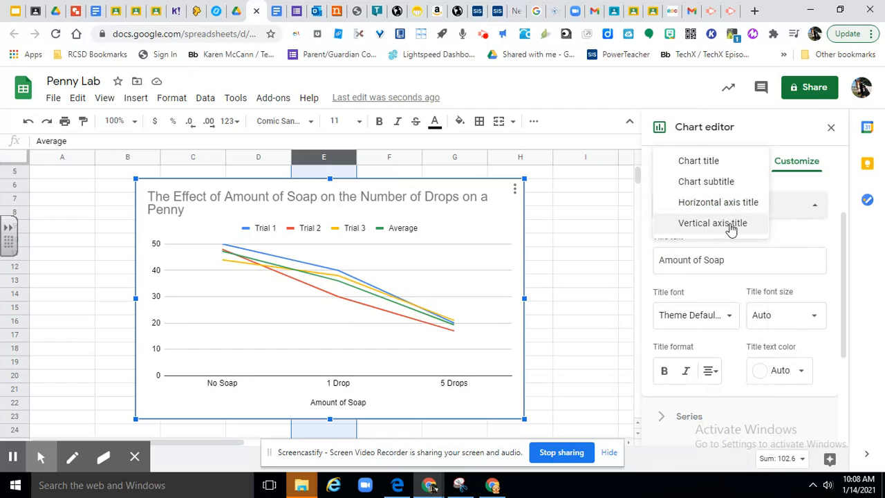
{"action": "left_click", "coordinate": [732, 224]}
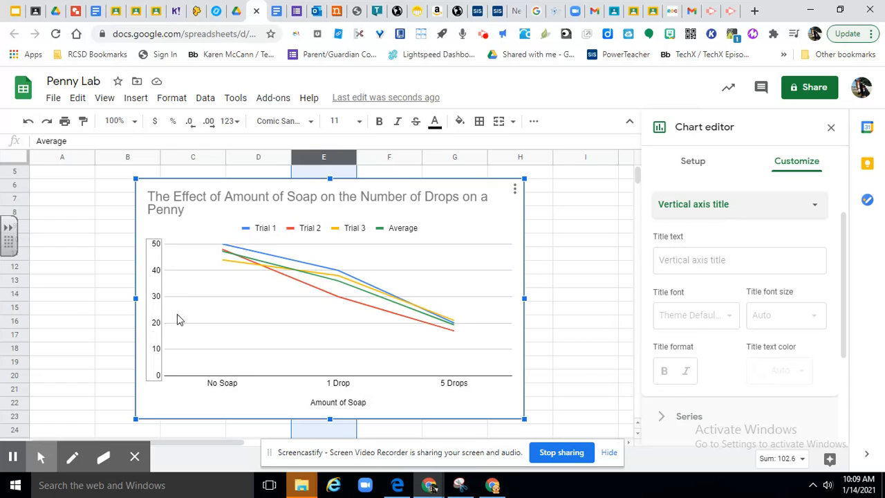
{"action": "left_click", "coordinate": [748, 265]}
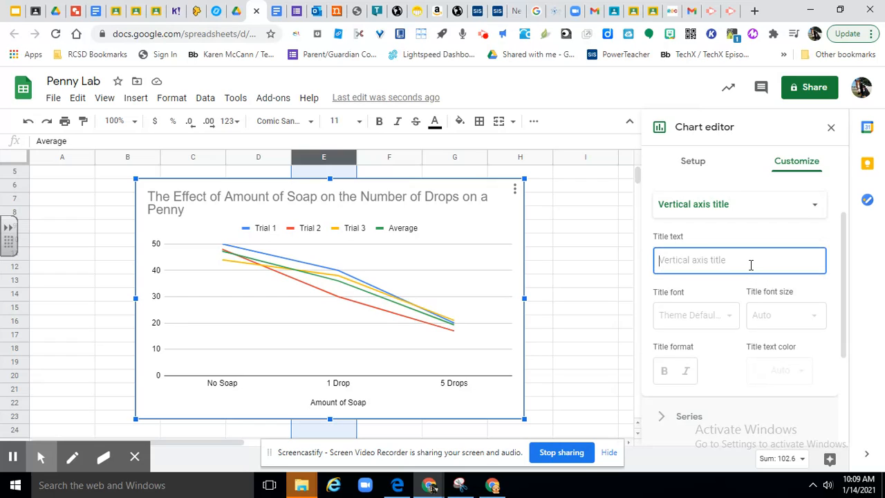
{"action": "type", "text": "Numbe"}
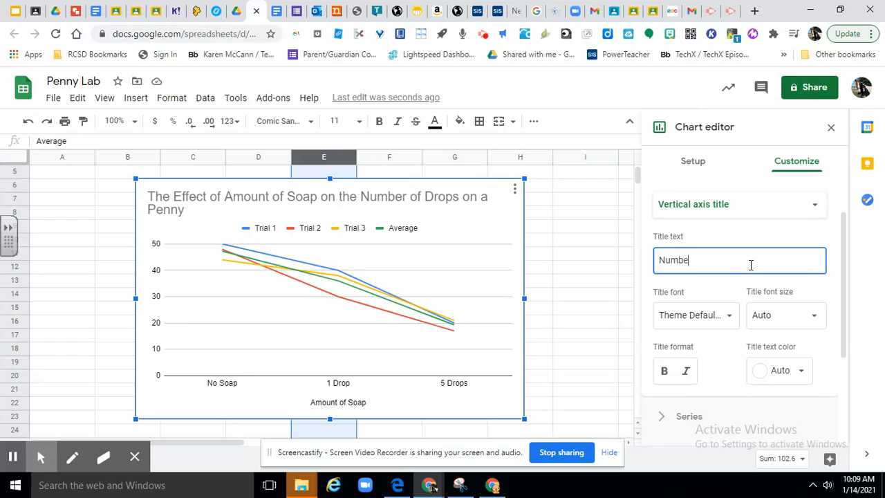
{"action": "type", "text": "r of Drops"}
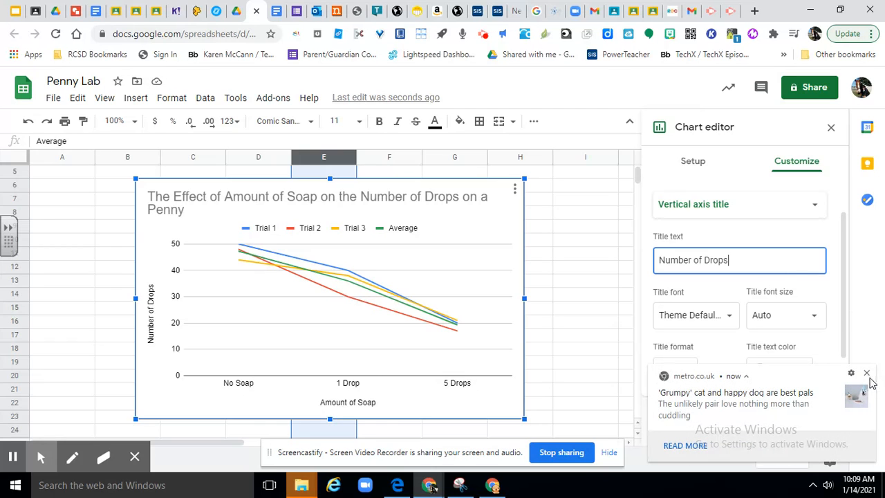
{"action": "left_click", "coordinate": [866, 375]}
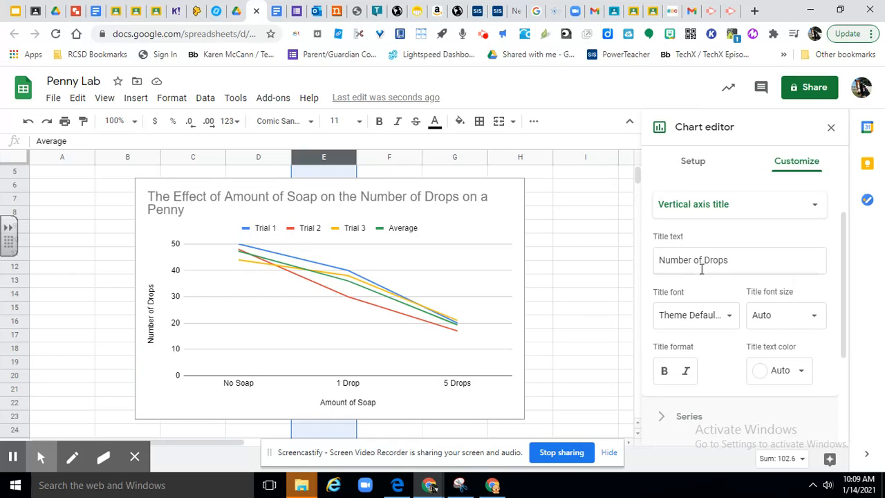
Step: Try the chart legend in the Inside, Right and Left positions
{"action": "scroll", "coordinate": [772, 233], "scroll_direction": "down", "scroll_amount": 3}
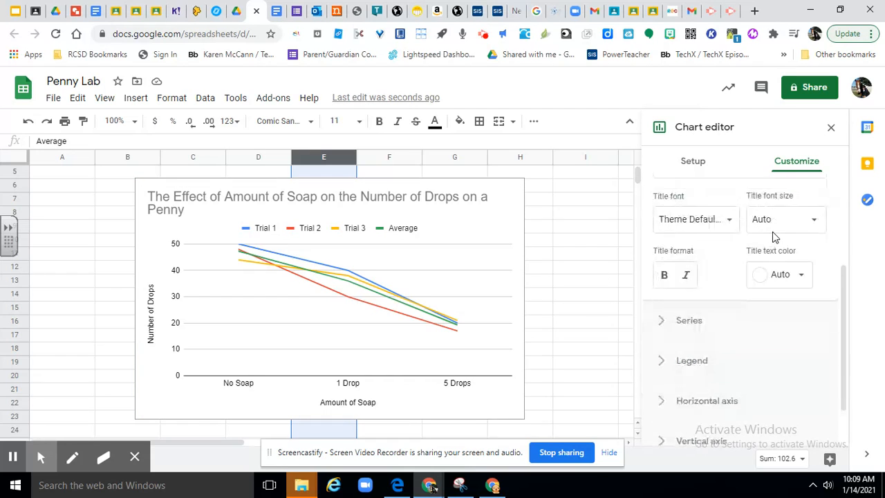
{"action": "left_click", "coordinate": [726, 309]}
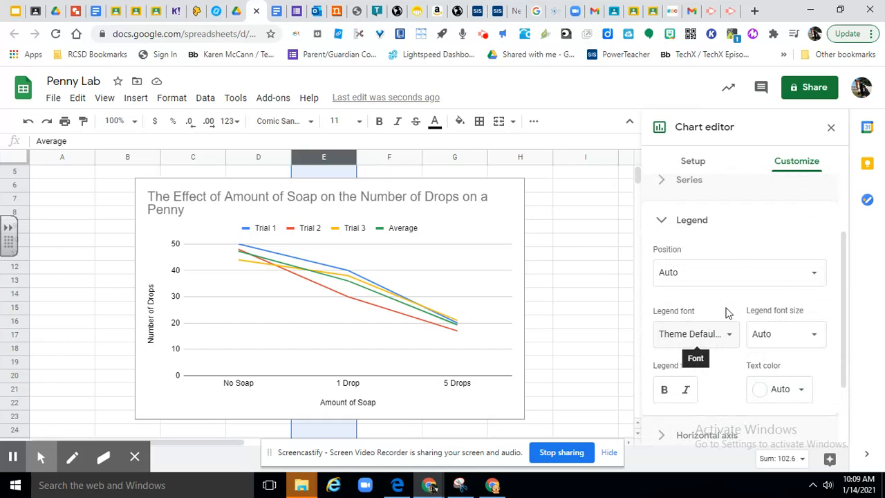
{"action": "left_click", "coordinate": [809, 279]}
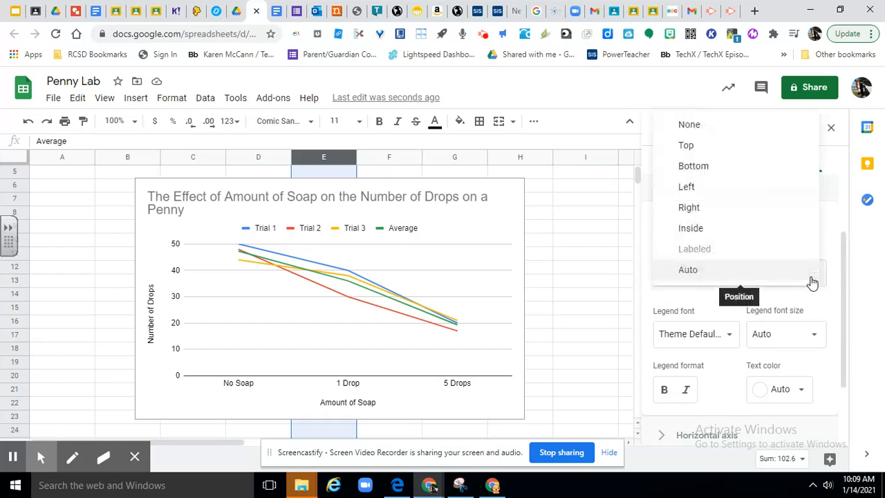
{"action": "left_click", "coordinate": [770, 235]}
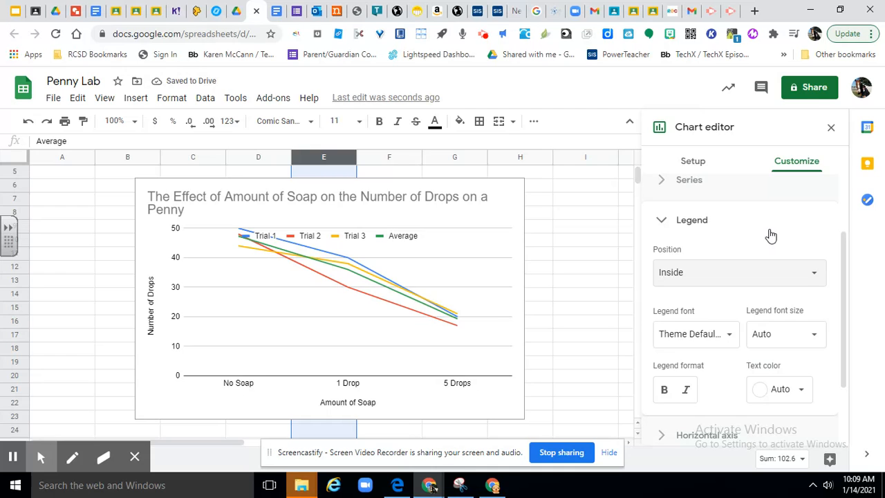
{"action": "left_click", "coordinate": [806, 273]}
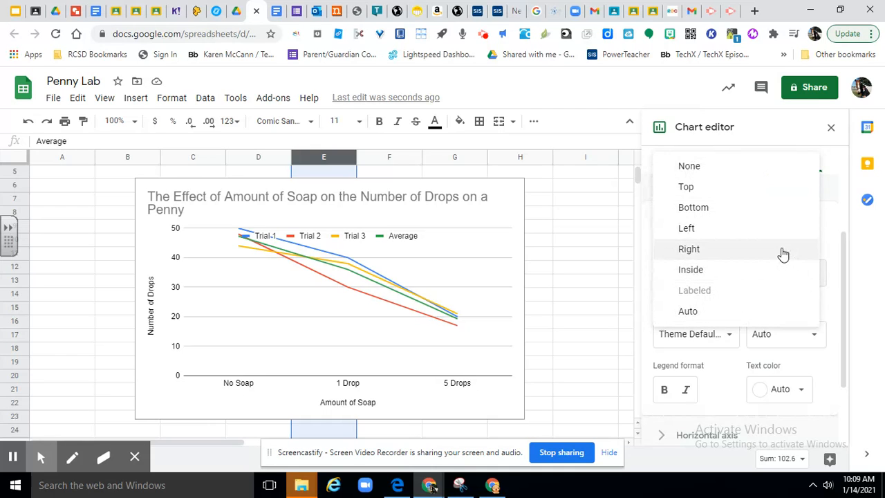
{"action": "left_click", "coordinate": [784, 250]}
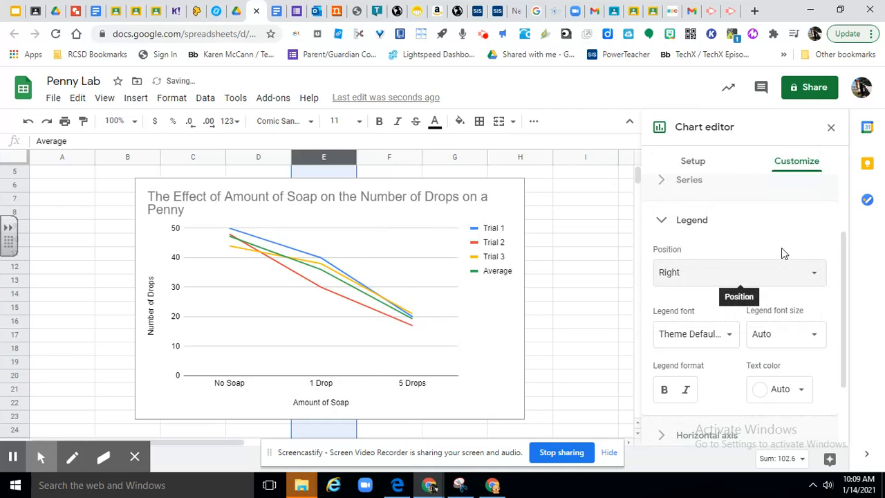
{"action": "left_click", "coordinate": [750, 276]}
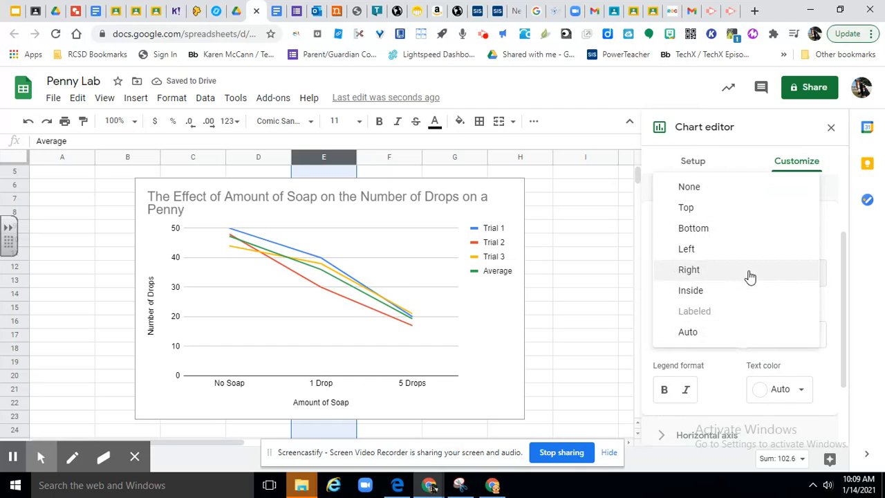
{"action": "left_click", "coordinate": [746, 252]}
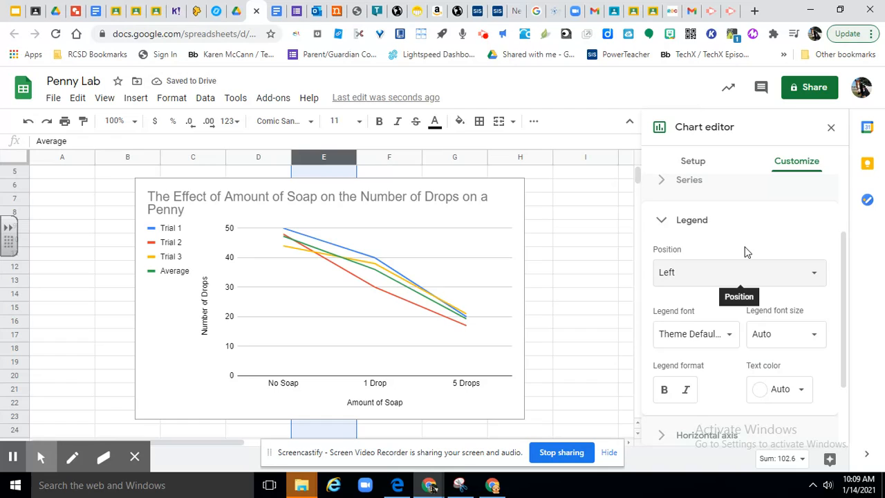
Step: Set the chart legend's position to Top and collapse the legend settings
{"action": "left_click", "coordinate": [770, 275]}
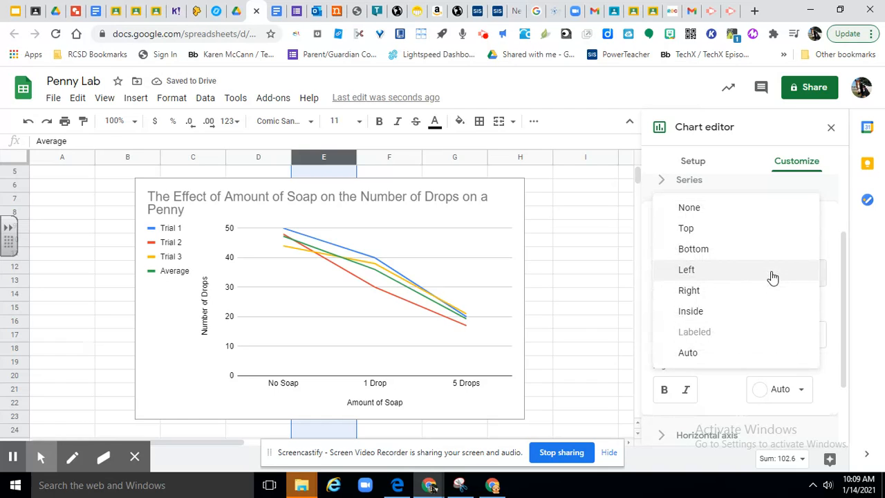
{"action": "left_click", "coordinate": [750, 230]}
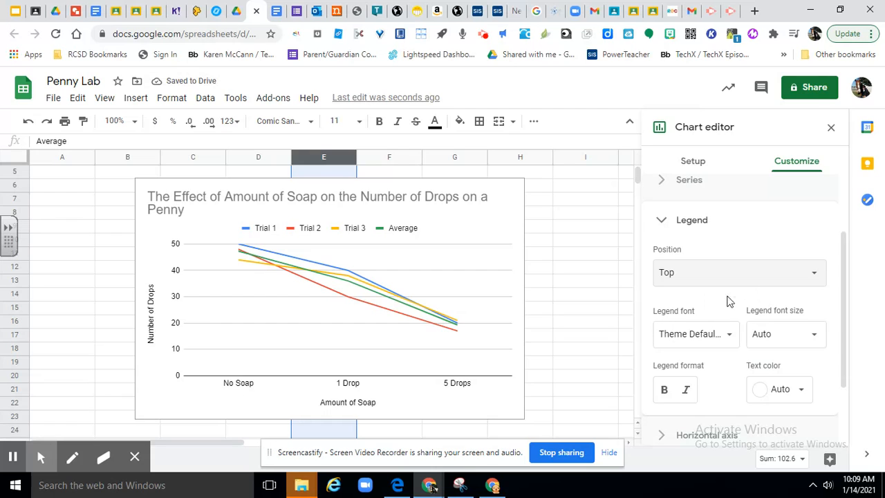
{"action": "left_click", "coordinate": [660, 221]}
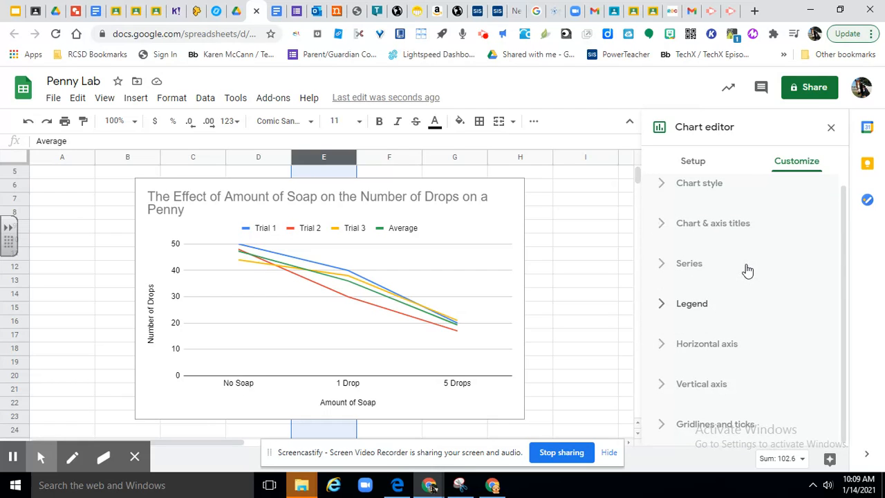
{"action": "left_click", "coordinate": [678, 345]}
{"action": "scroll", "coordinate": [679, 349], "scroll_direction": "down", "scroll_amount": 3}
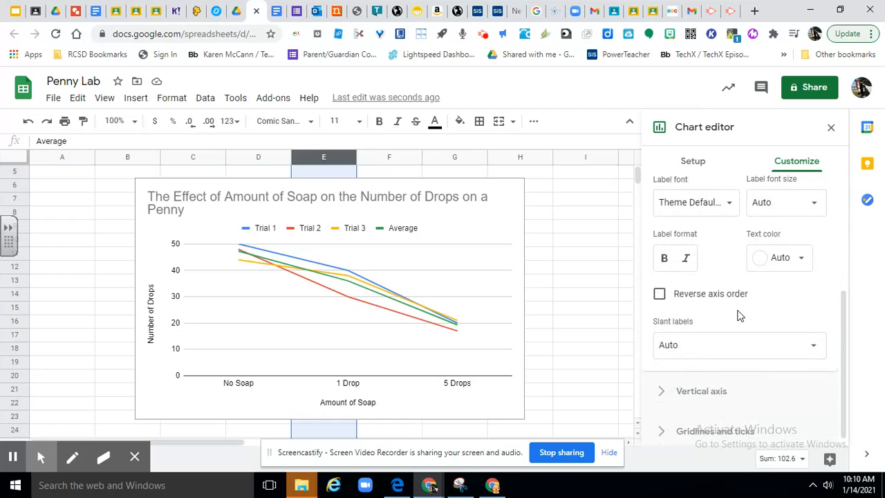
{"action": "scroll", "coordinate": [739, 316], "scroll_direction": "up", "scroll_amount": 1}
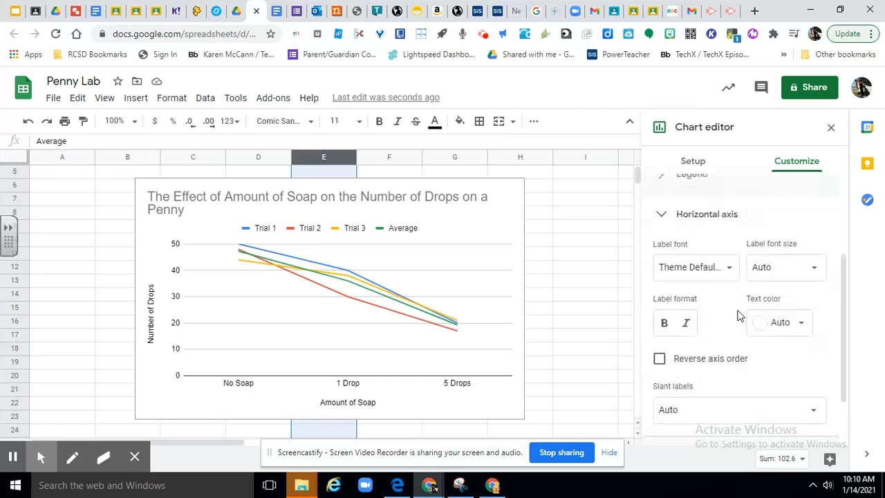
{"action": "left_click", "coordinate": [661, 215]}
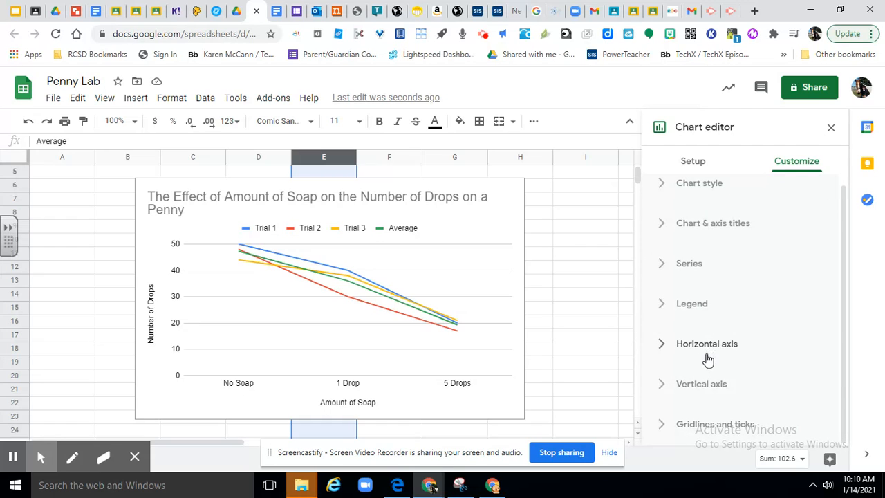
Step: Try major ticks on the chart's horizontal axis, check the tick length options, and remove the ticks again
{"action": "left_click", "coordinate": [714, 424]}
{"action": "scroll", "coordinate": [714, 423], "scroll_direction": "down", "scroll_amount": 2}
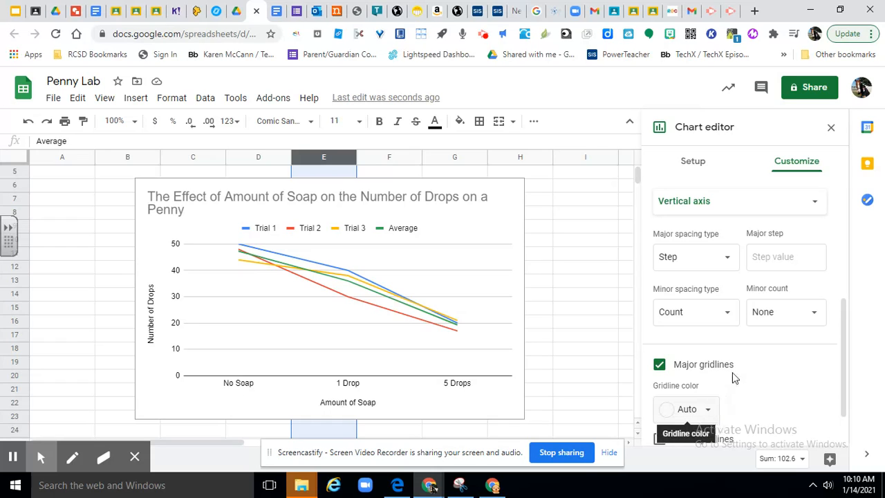
{"action": "left_click", "coordinate": [813, 204]}
{"action": "left_click", "coordinate": [706, 181]}
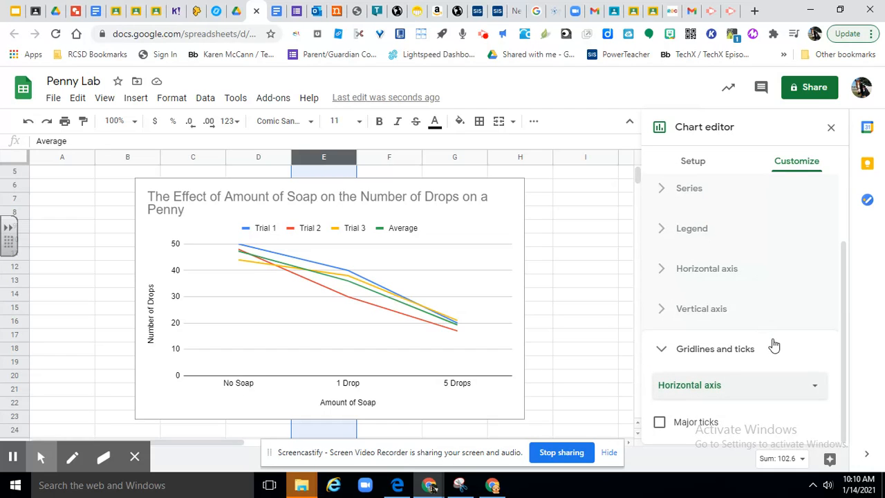
{"action": "left_click", "coordinate": [658, 423]}
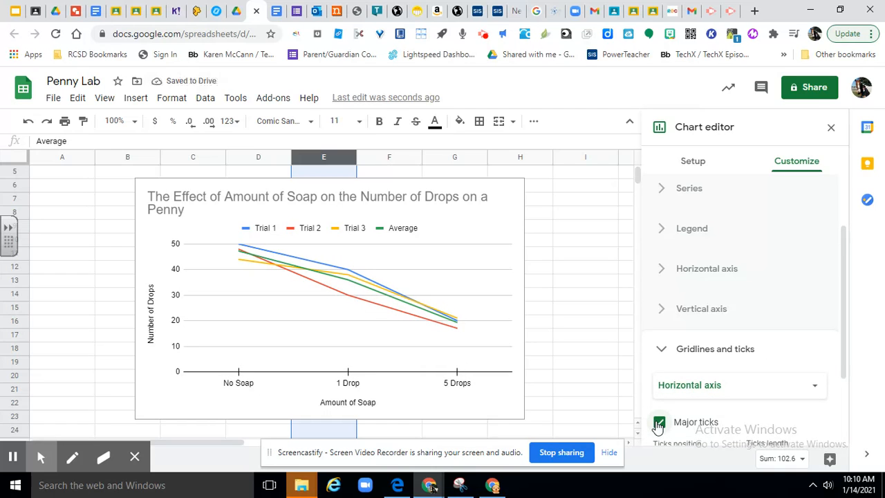
{"action": "scroll", "coordinate": [737, 429], "scroll_direction": "down", "scroll_amount": 2}
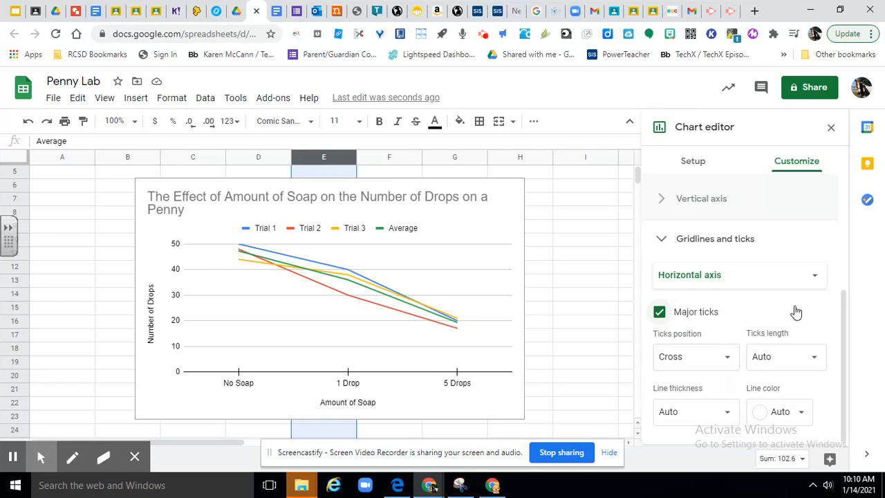
{"action": "left_click", "coordinate": [814, 366]}
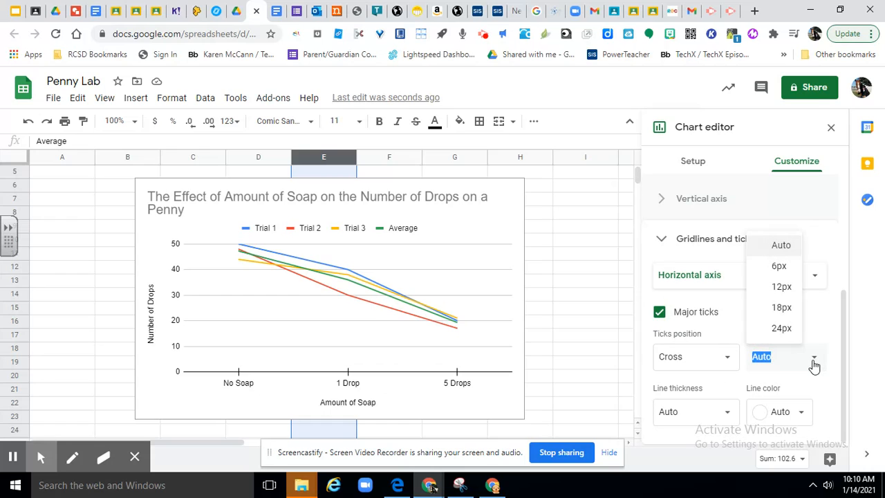
{"action": "left_click", "coordinate": [825, 312]}
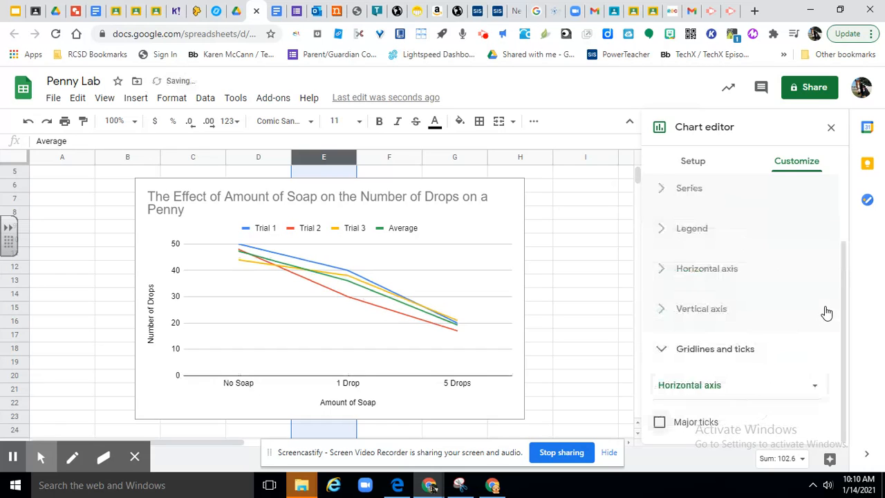
Step: Close the chart editor and review the line chart together with the trial data table
{"action": "scroll", "coordinate": [760, 336], "scroll_direction": "up", "scroll_amount": 2}
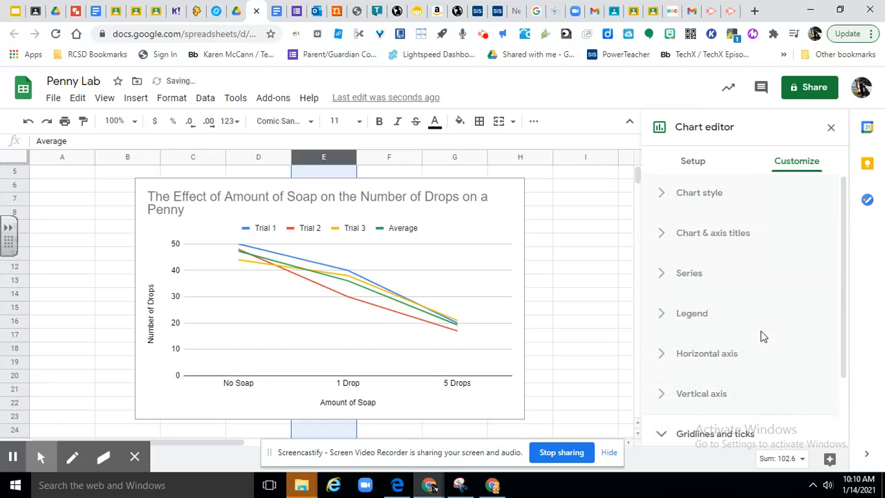
{"action": "left_click", "coordinate": [831, 128]}
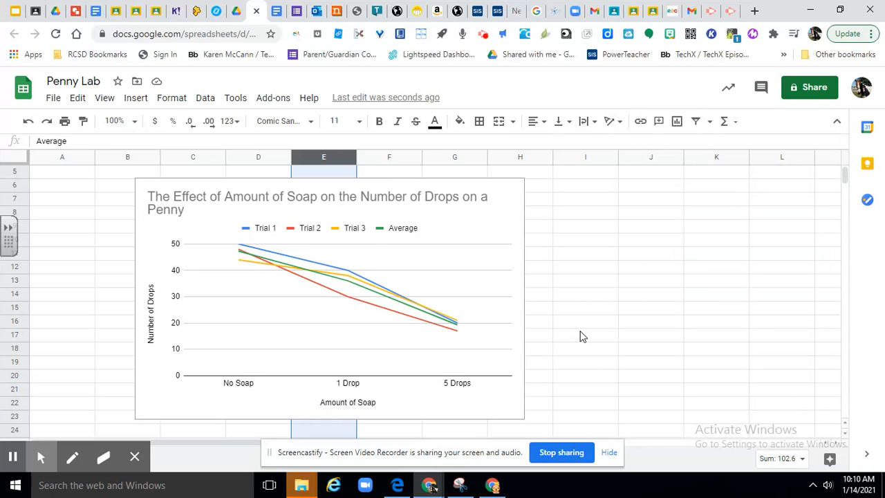
{"action": "scroll", "coordinate": [579, 336], "scroll_direction": "down", "scroll_amount": 2}
{"action": "scroll", "coordinate": [579, 336], "scroll_direction": "up", "scroll_amount": 4}
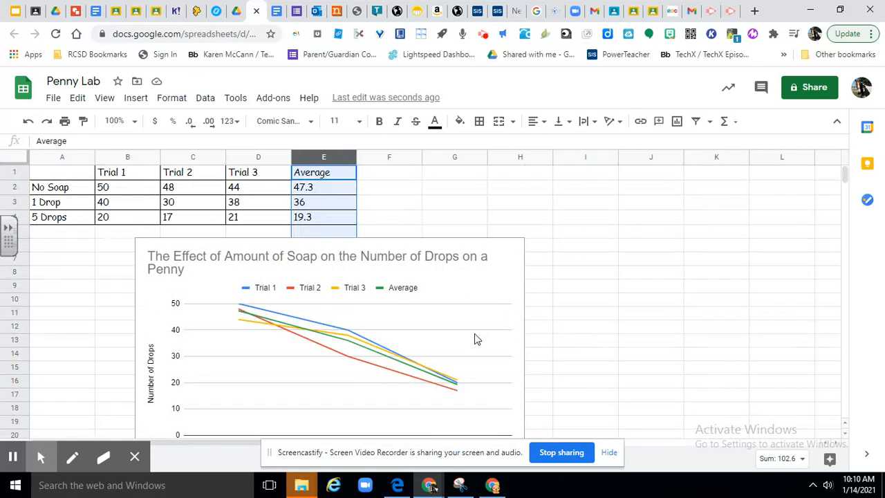
Step: Switch to the Penny Lab Experiment Outline document in Google Classroom, place the cursor below "Graph:", and show the document's full menus
{"action": "left_click", "coordinate": [635, 19]}
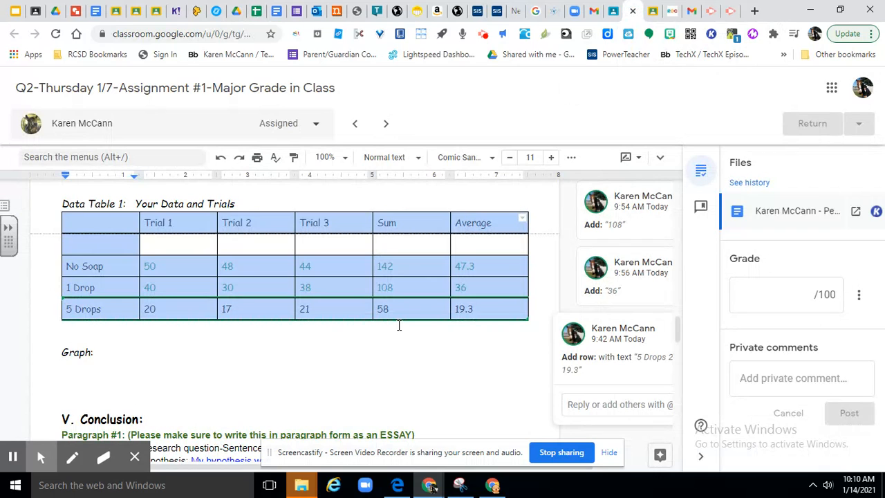
{"action": "left_click", "coordinate": [73, 384]}
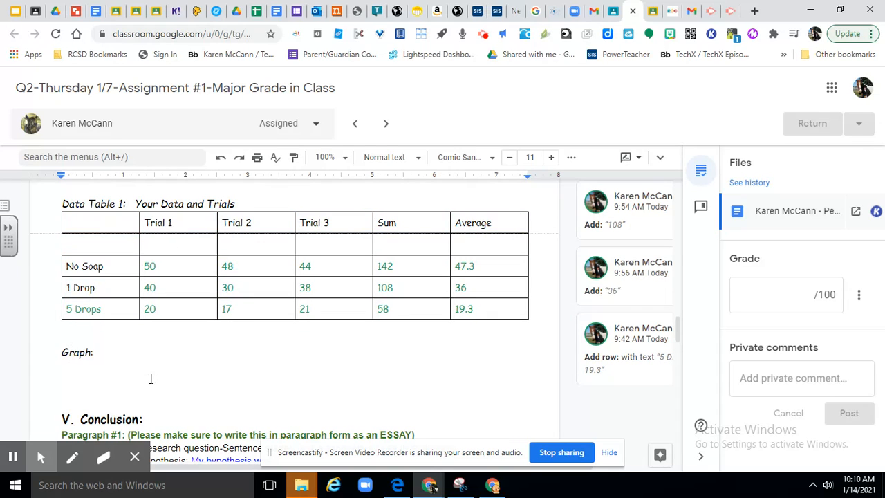
{"action": "left_click", "coordinate": [660, 158]}
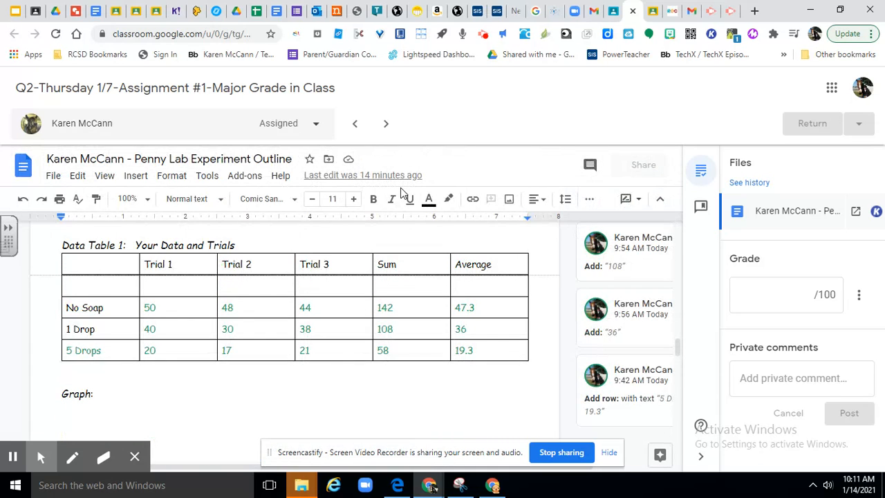
Step: Start inserting a chart from Sheets below "Graph:", choosing the Penny Lab spreadsheet and its line chart on the effect of amount of soap
{"action": "left_click", "coordinate": [136, 177]}
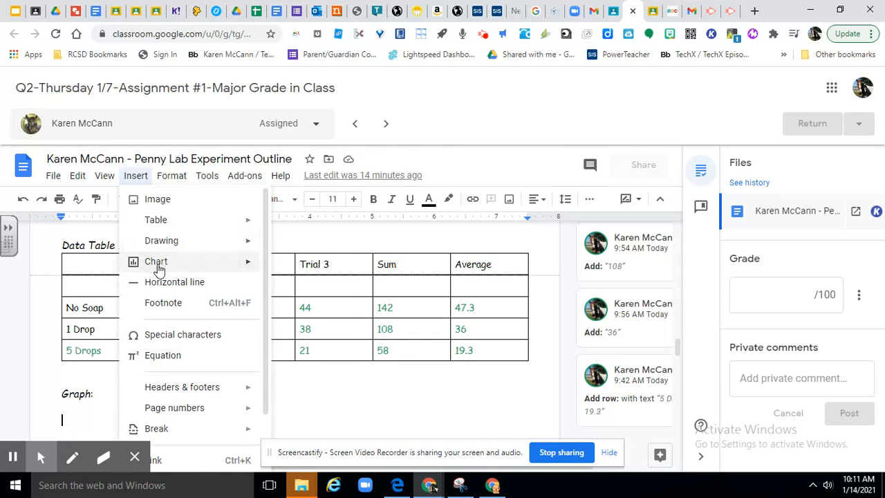
{"action": "mouse_move", "coordinate": [159, 270]}
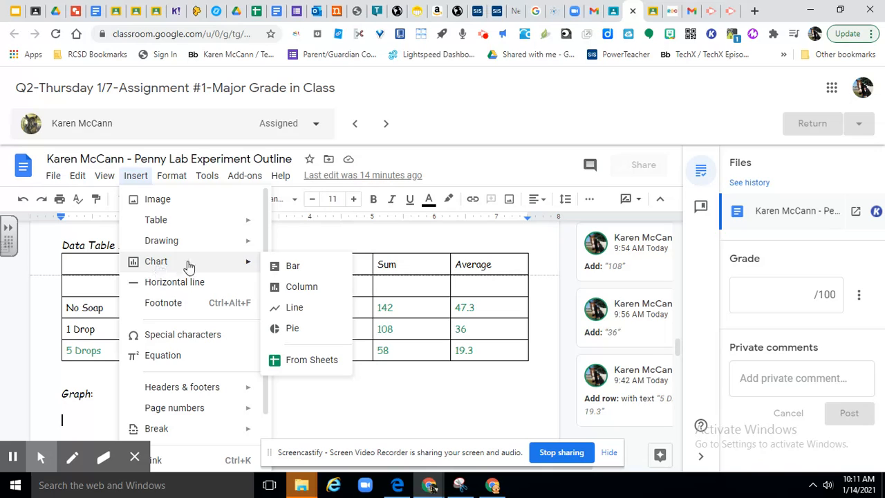
{"action": "left_click", "coordinate": [319, 366]}
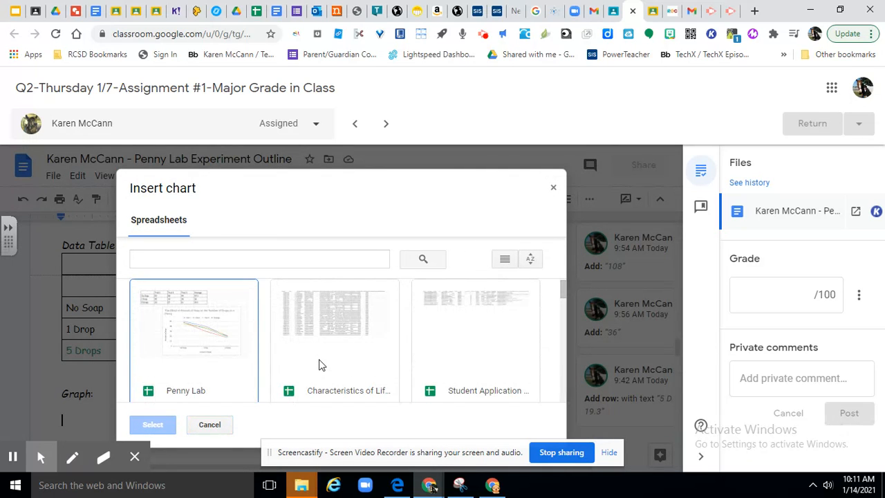
{"action": "scroll", "coordinate": [319, 360], "scroll_direction": "down", "scroll_amount": 2}
{"action": "scroll", "coordinate": [328, 393], "scroll_direction": "up", "scroll_amount": 2}
{"action": "left_click", "coordinate": [231, 357]}
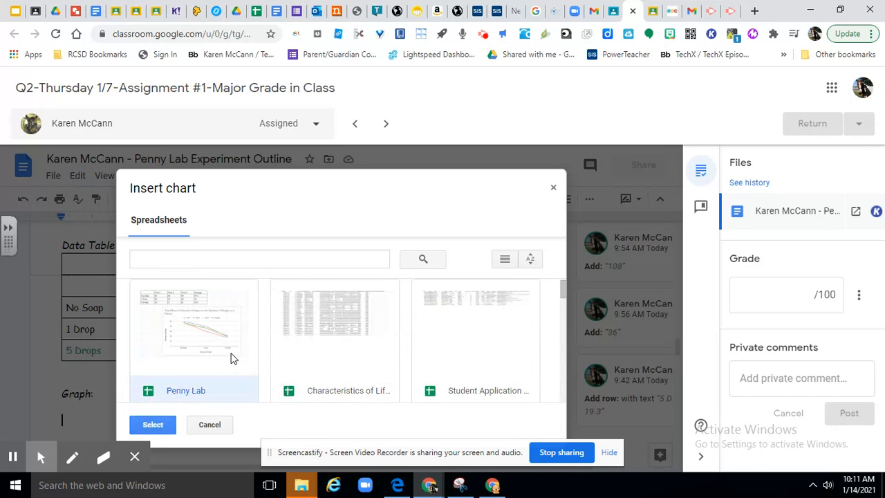
{"action": "left_click", "coordinate": [150, 425]}
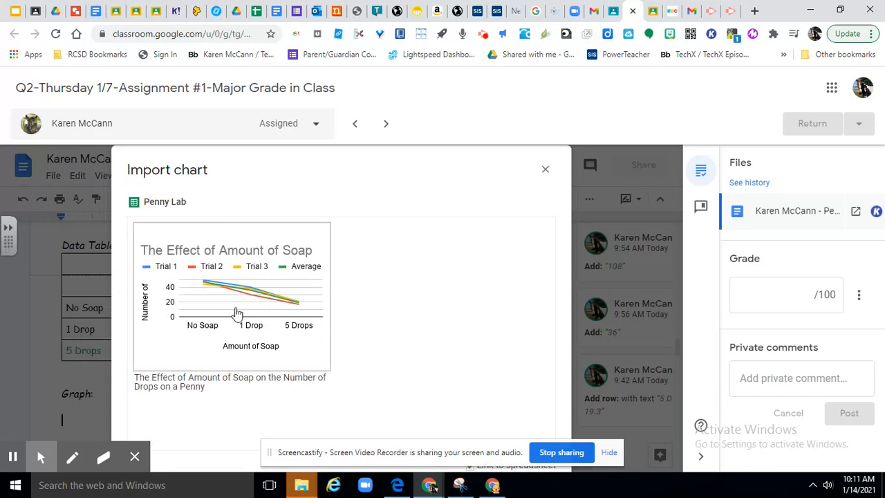
{"action": "left_click", "coordinate": [205, 312]}
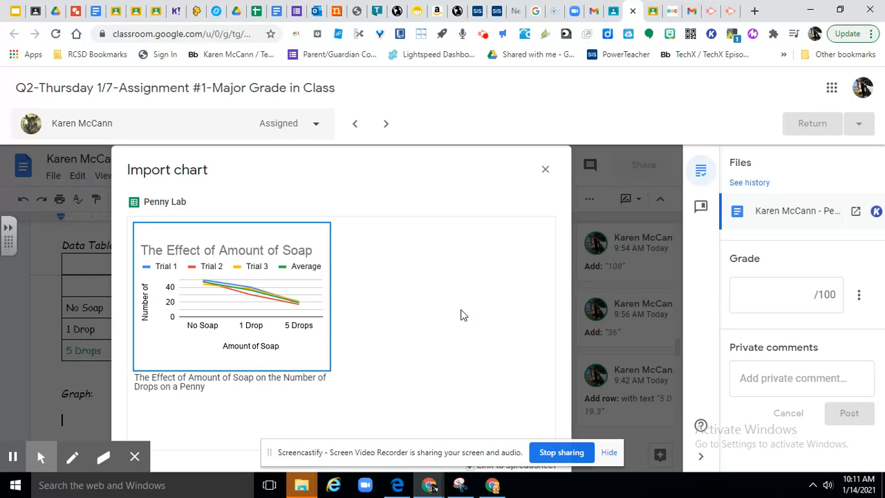
{"action": "left_click", "coordinate": [611, 452]}
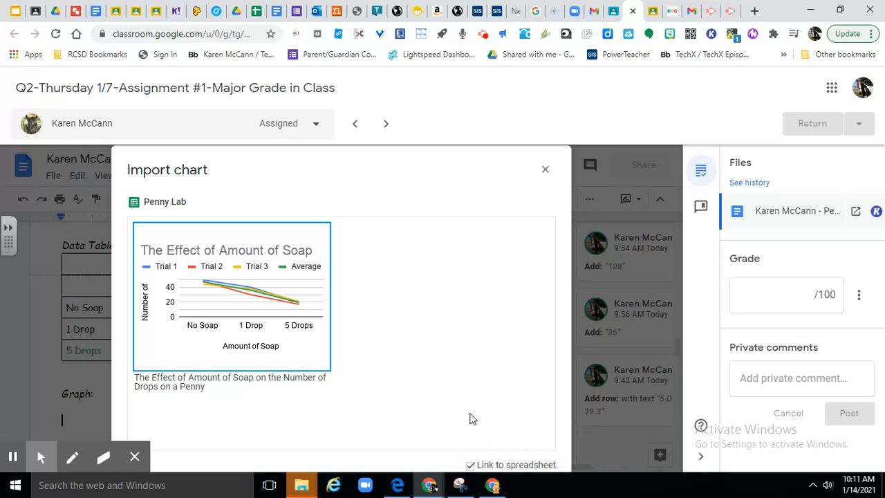